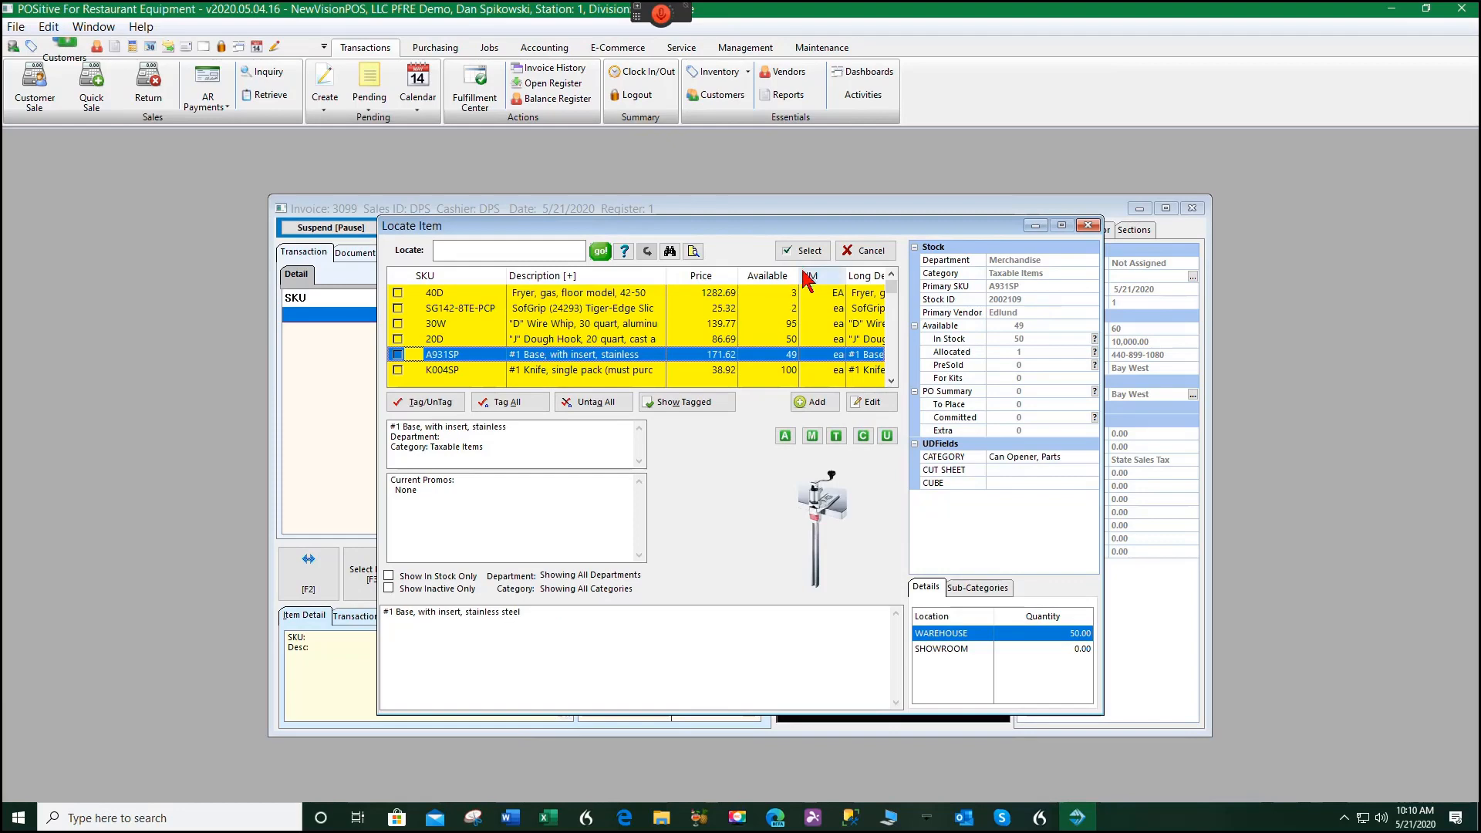
# Add item A931SP to the invoice, plus a FREIGHT line described "Freight Invoice 3099" priced at 8.00.
pyautogui.click(806, 250)
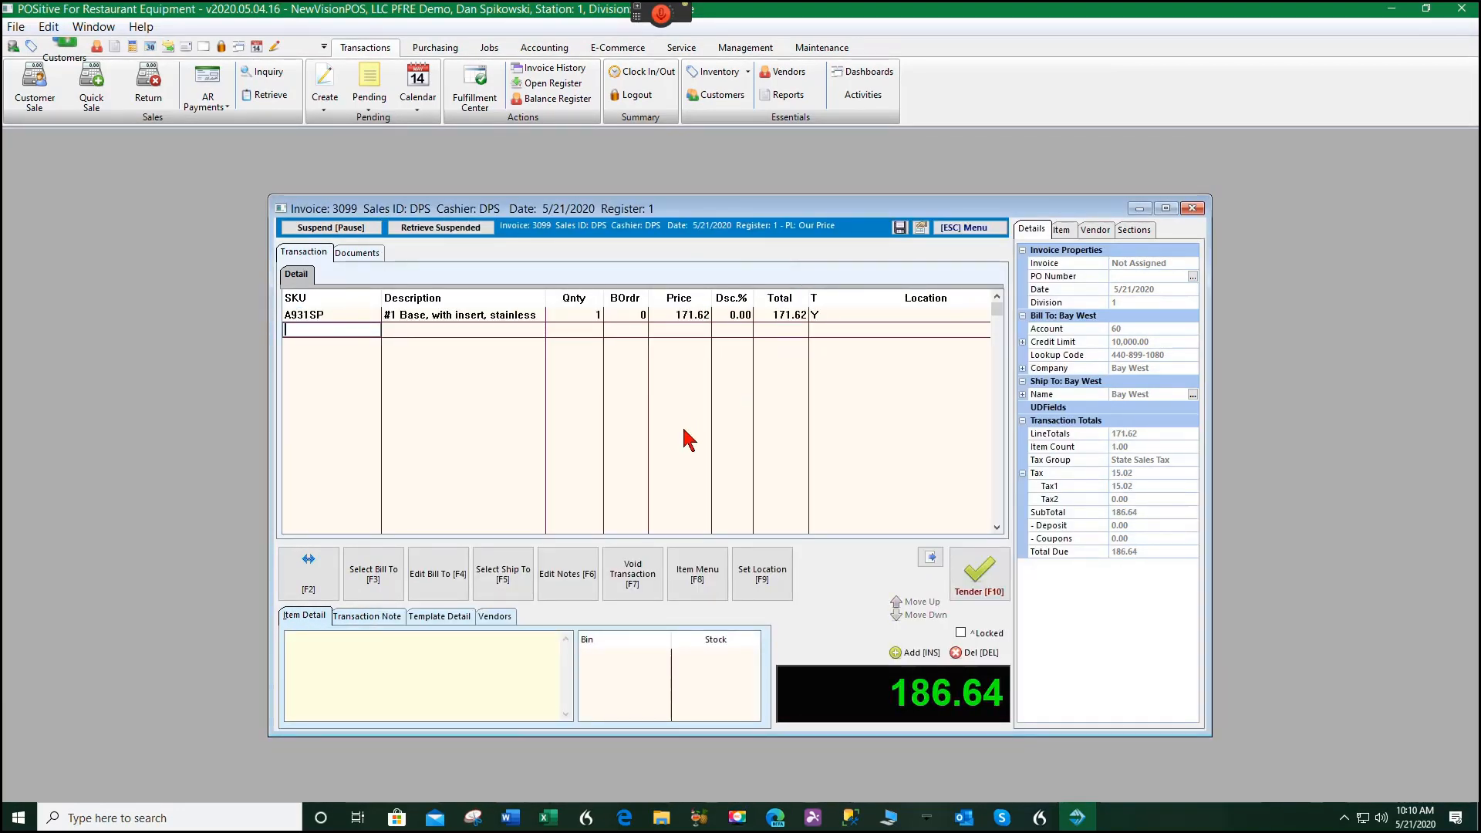
pyautogui.write('FREIGHT')
pyautogui.press('Return')
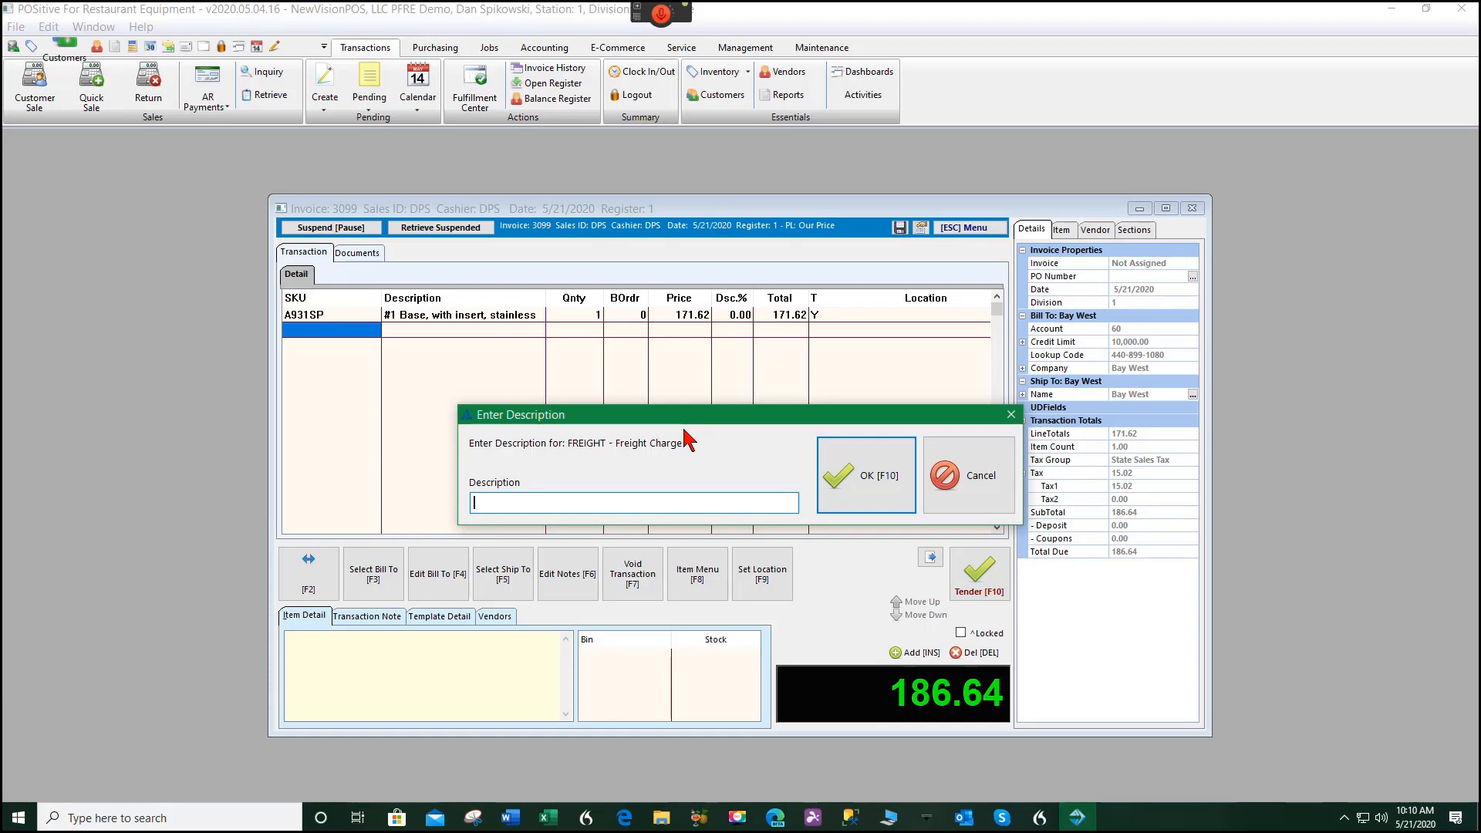
pyautogui.write('Freight Invoice ')
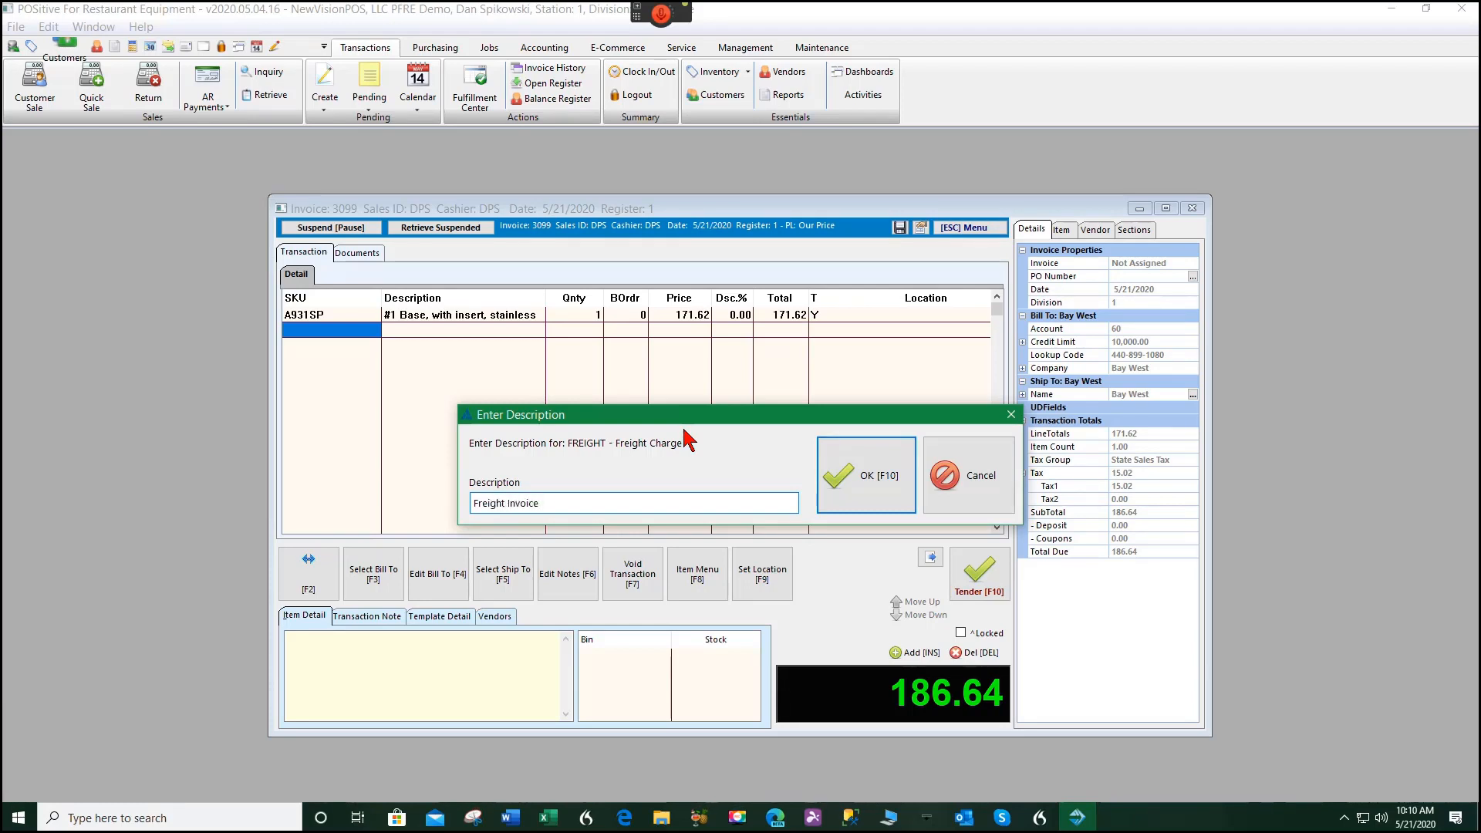
pyautogui.write('3099')
pyautogui.click(857, 480)
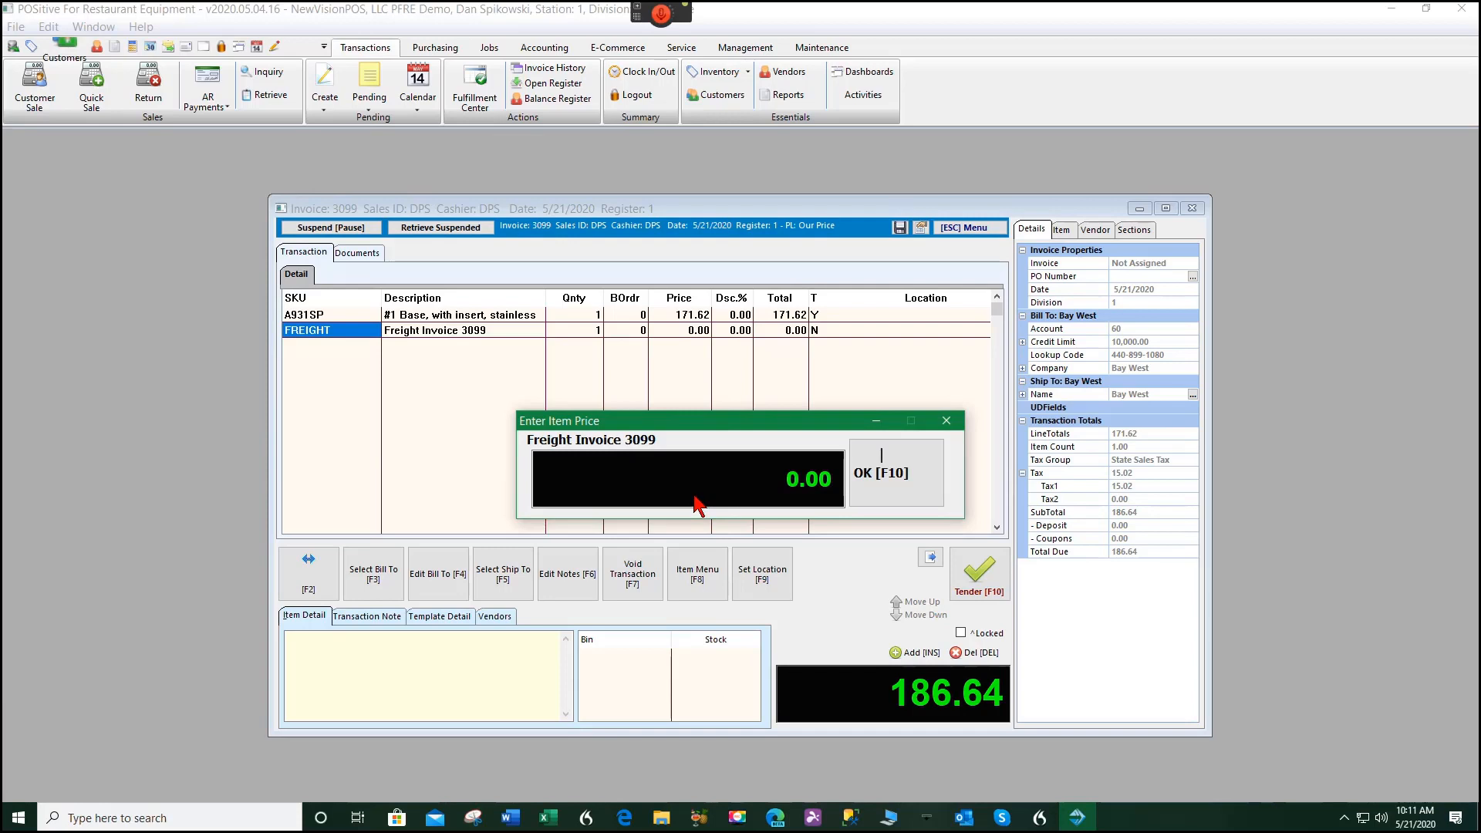
pyautogui.write('8')
pyautogui.click(881, 477)
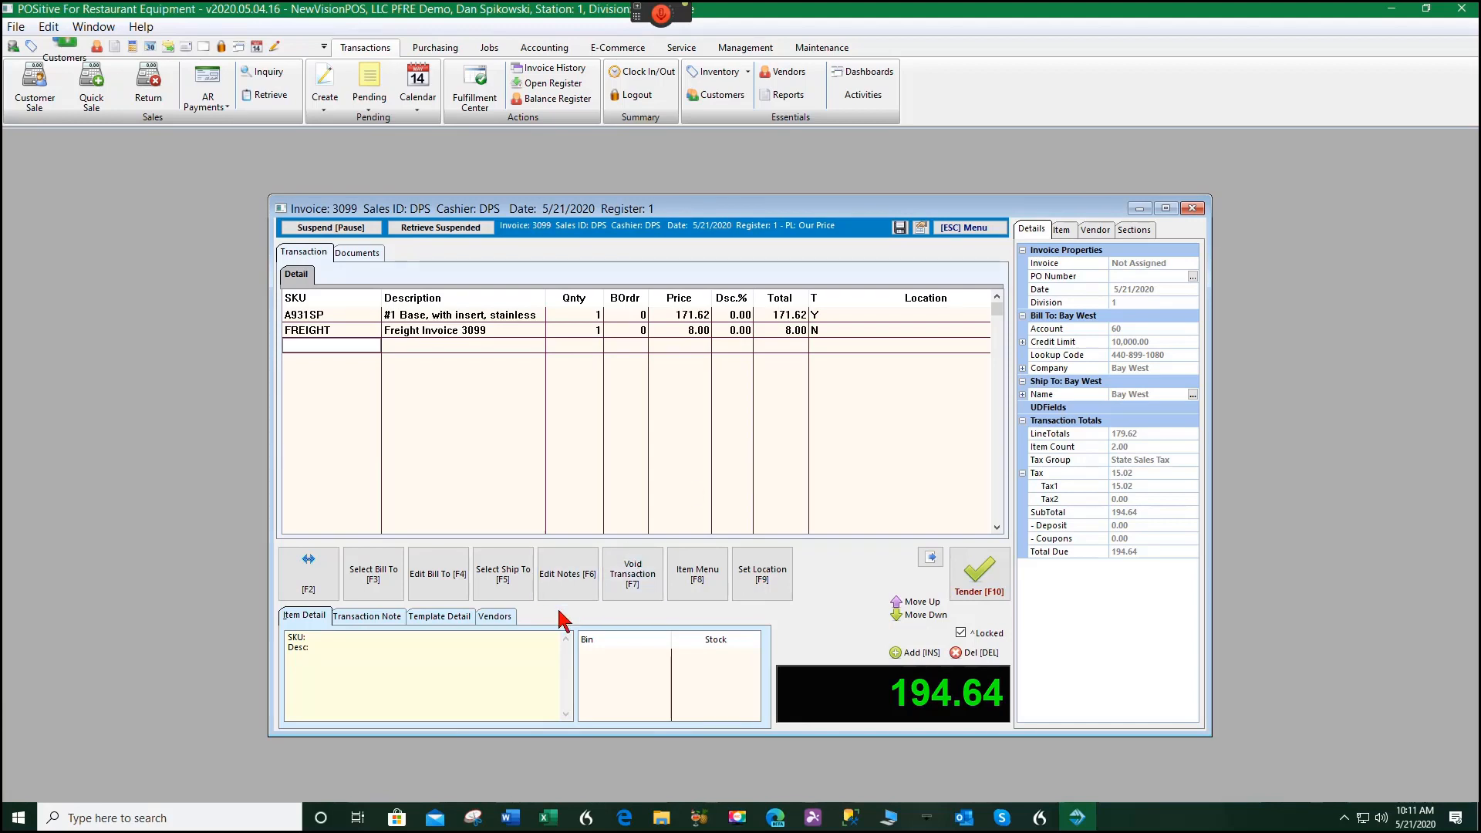
# Display the cost and markup of the invoice's line items.
pyautogui.click(309, 585)
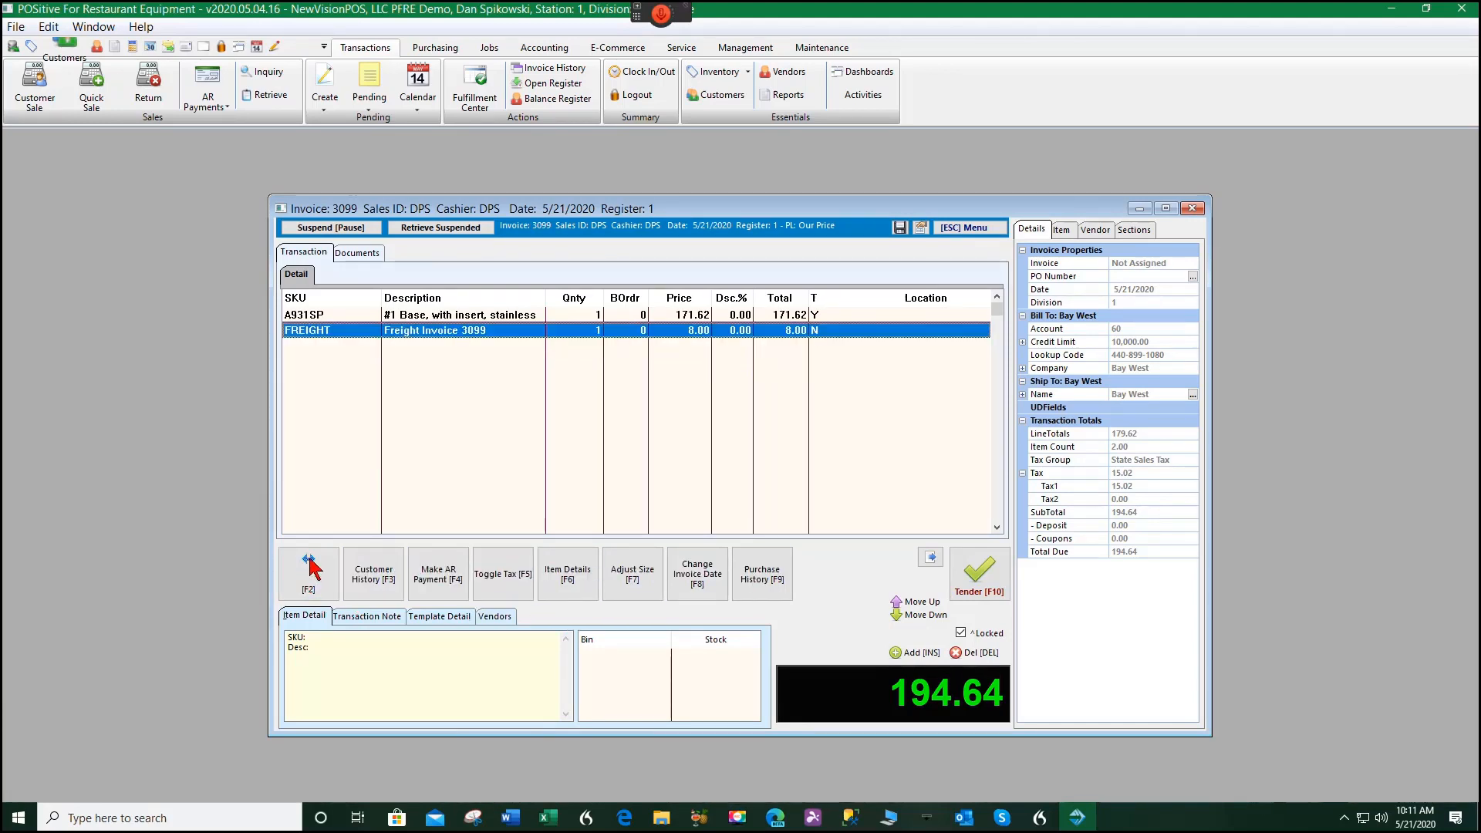
pyautogui.click(307, 570)
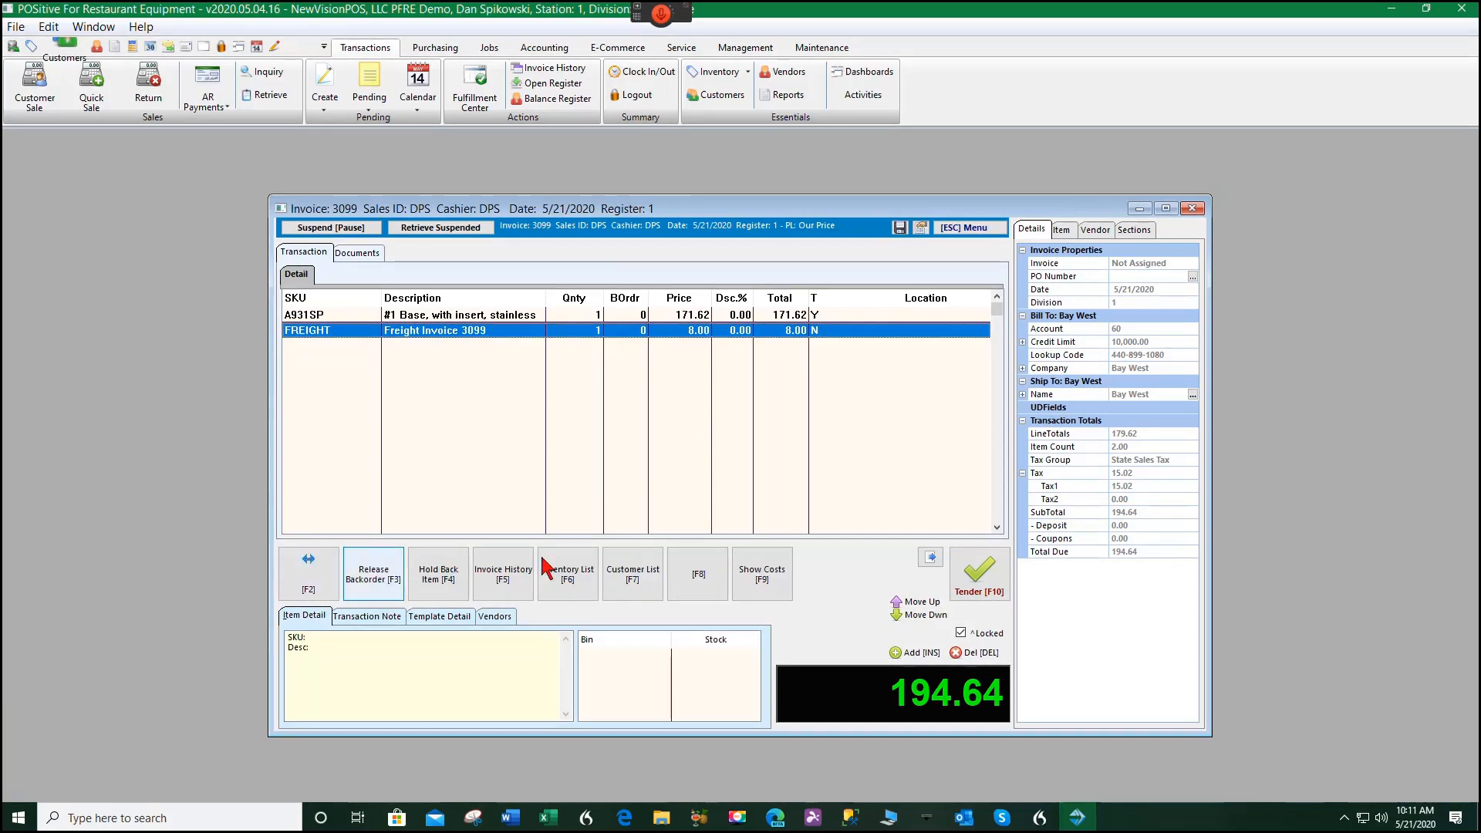
pyautogui.click(754, 578)
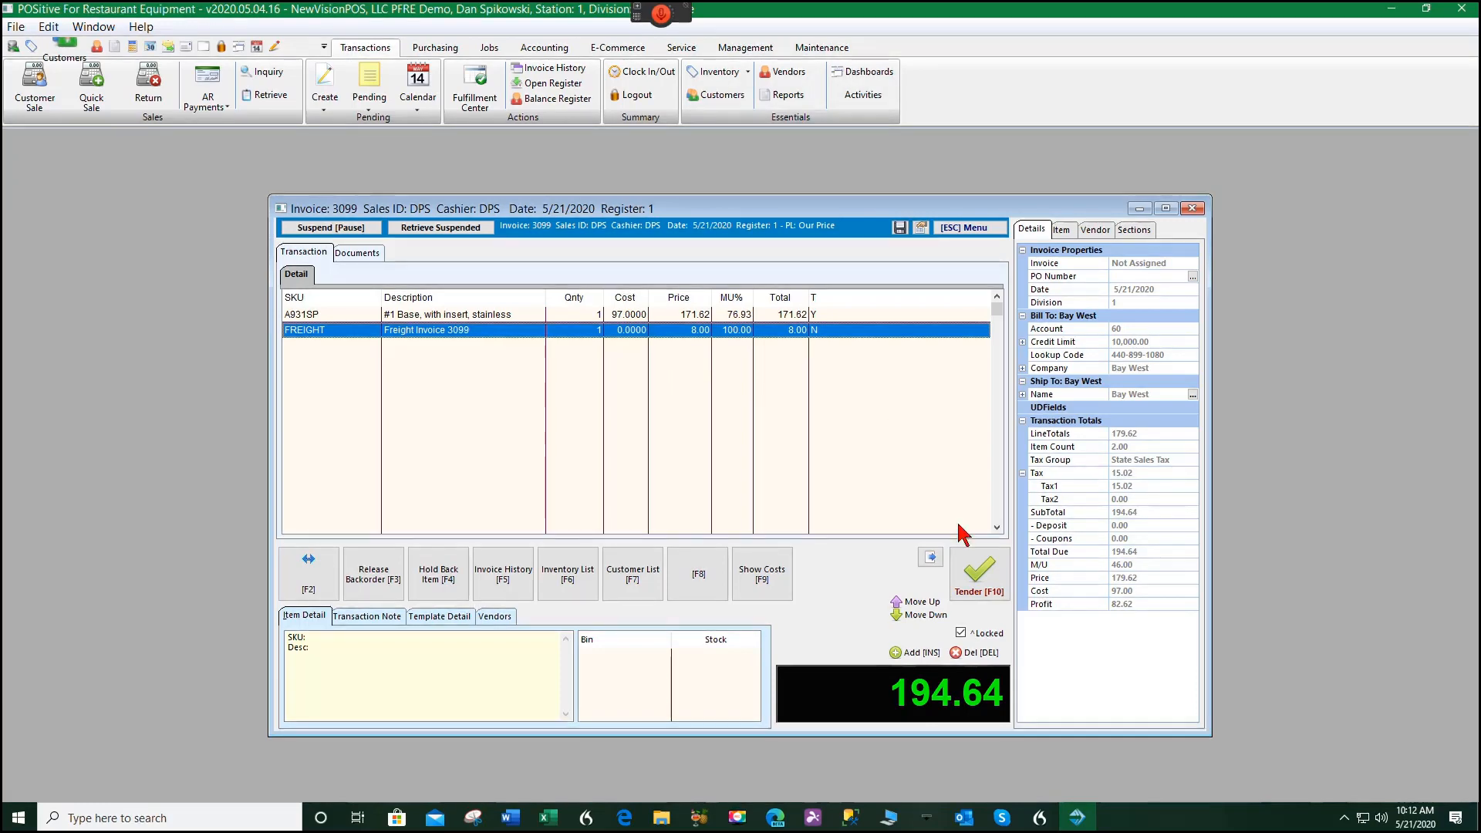
# Tender the invoice to the store account with PO number VERBAL and the listed authorized buyer, declining the packing slip.
pyautogui.click(975, 583)
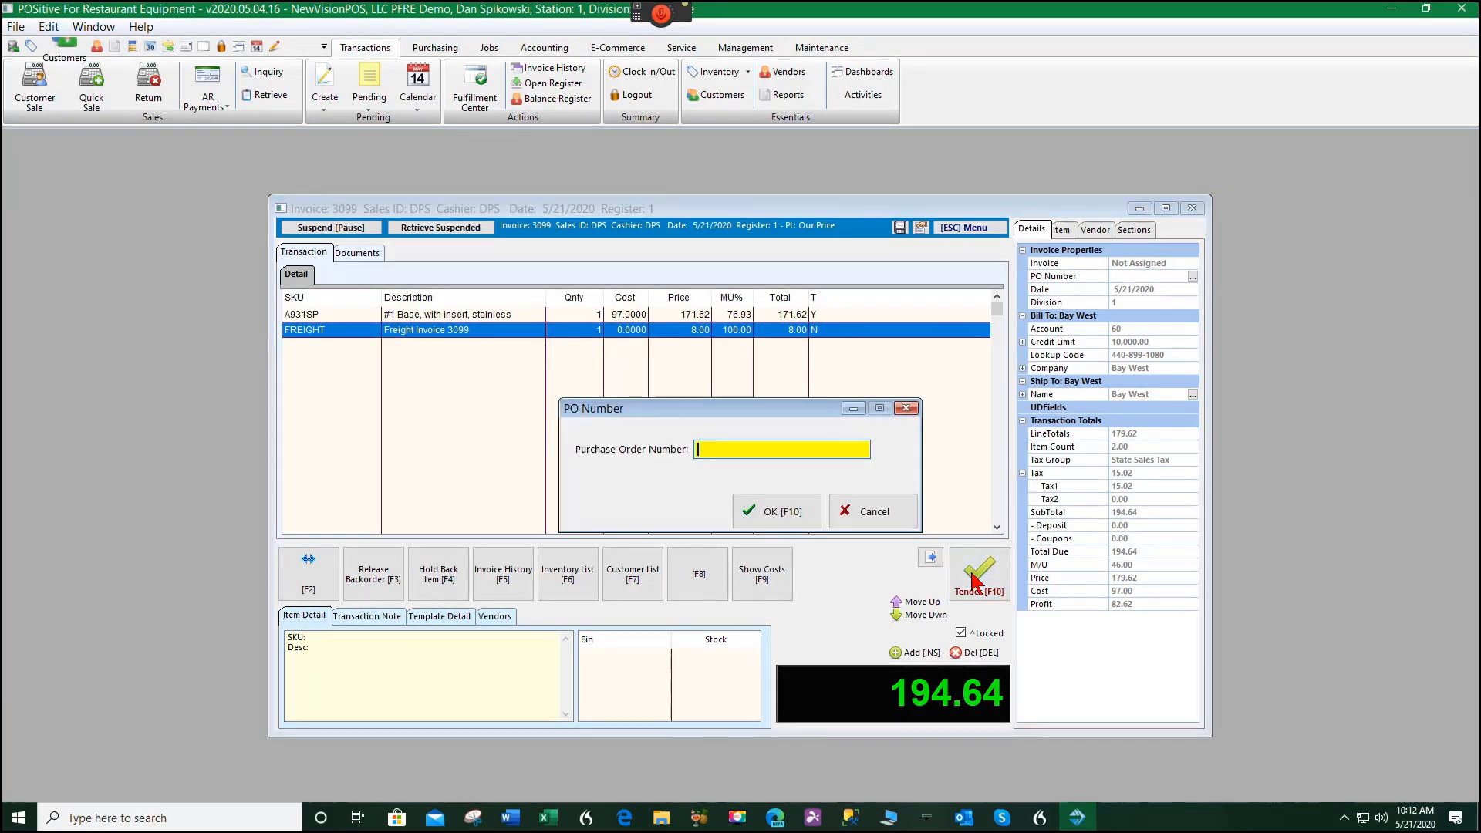
pyautogui.click(786, 510)
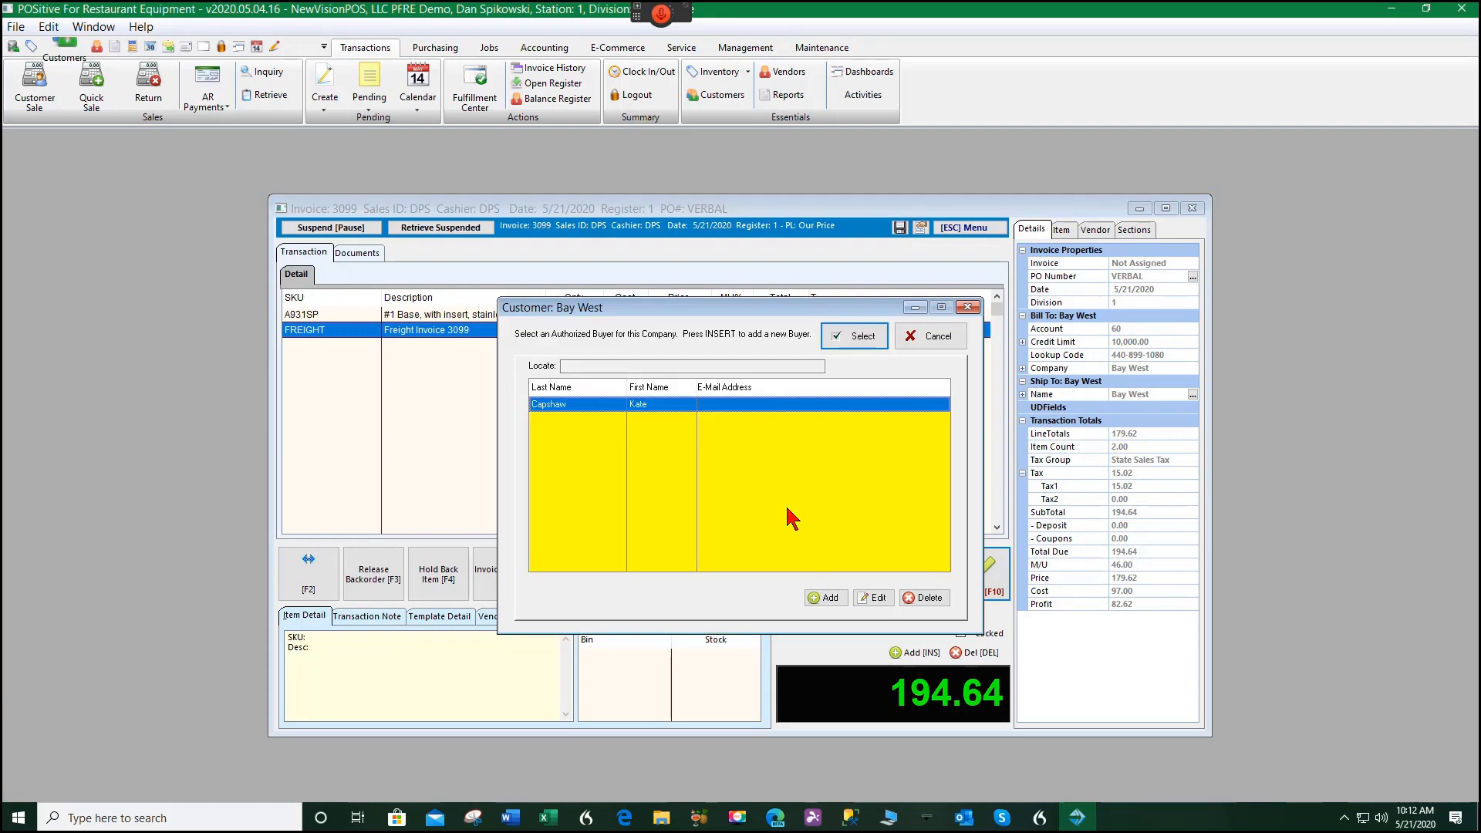
pyautogui.click(854, 337)
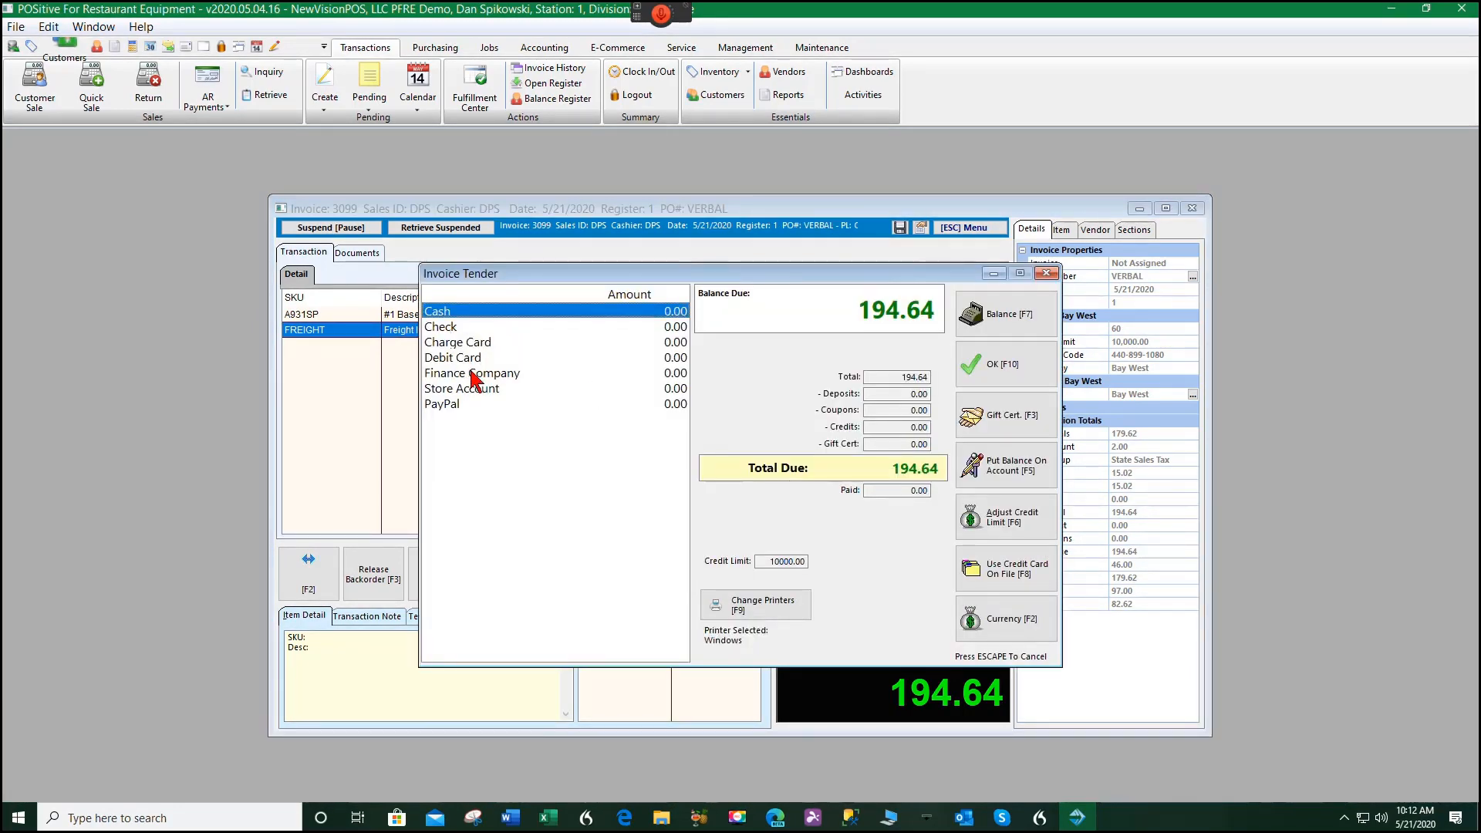
pyautogui.click(491, 391)
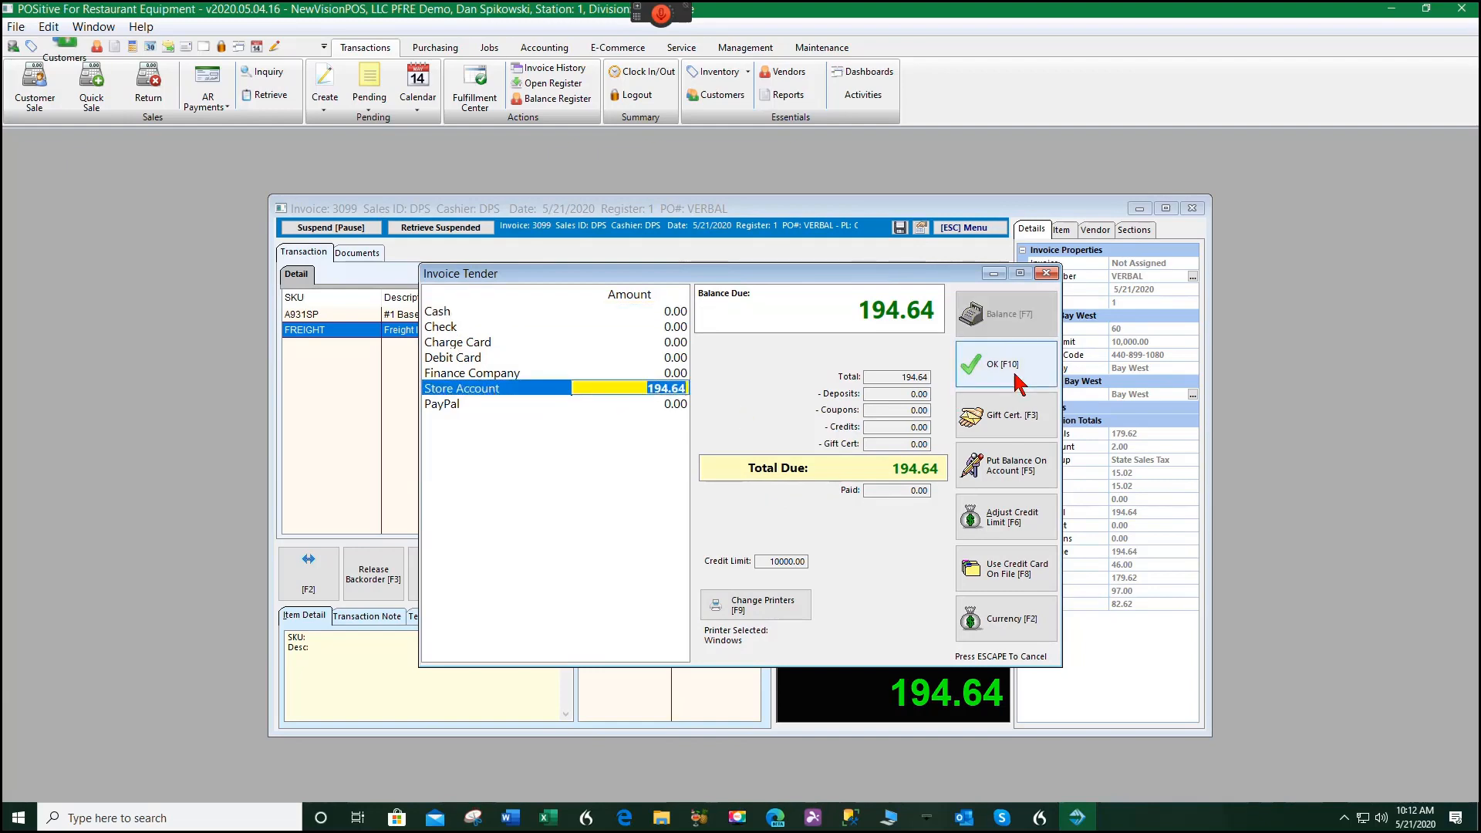
pyautogui.click(1038, 369)
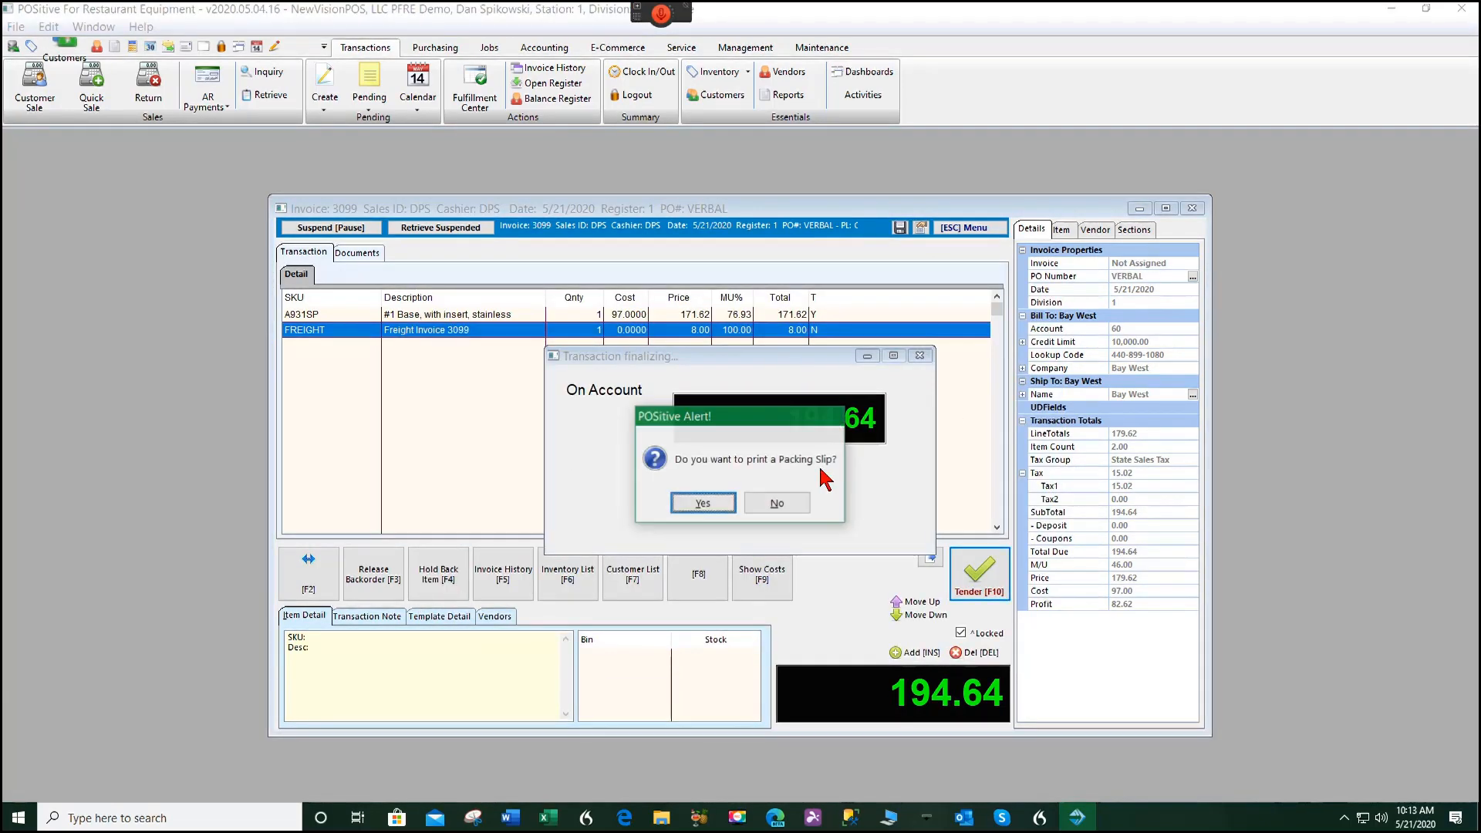
pyautogui.click(774, 505)
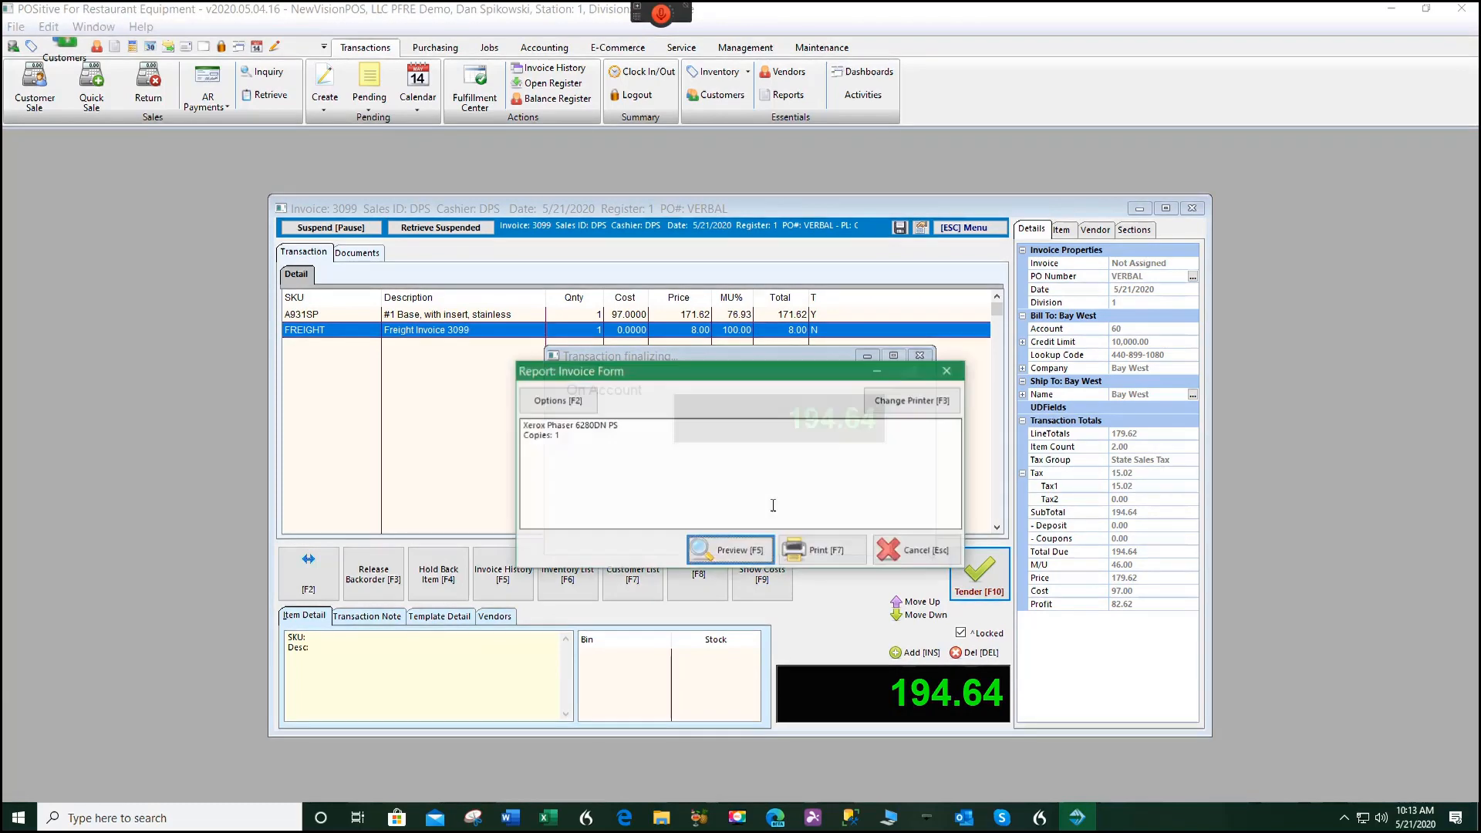
# Open the finished invoice form in the report viewer, review its item lines, payment details and totals, and close it.
pyautogui.click(816, 552)
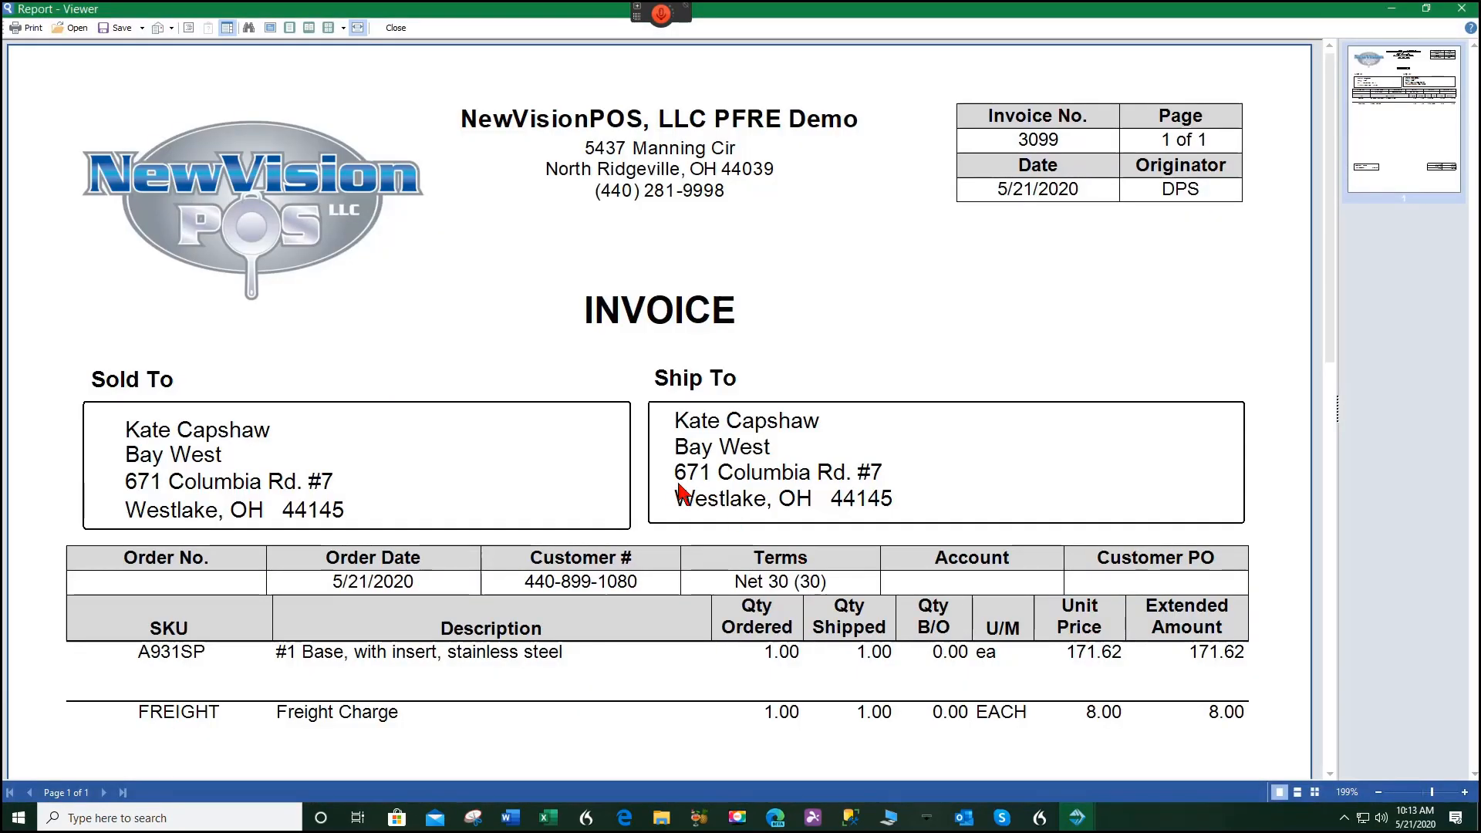
pyautogui.scroll(-2, 675, 517)
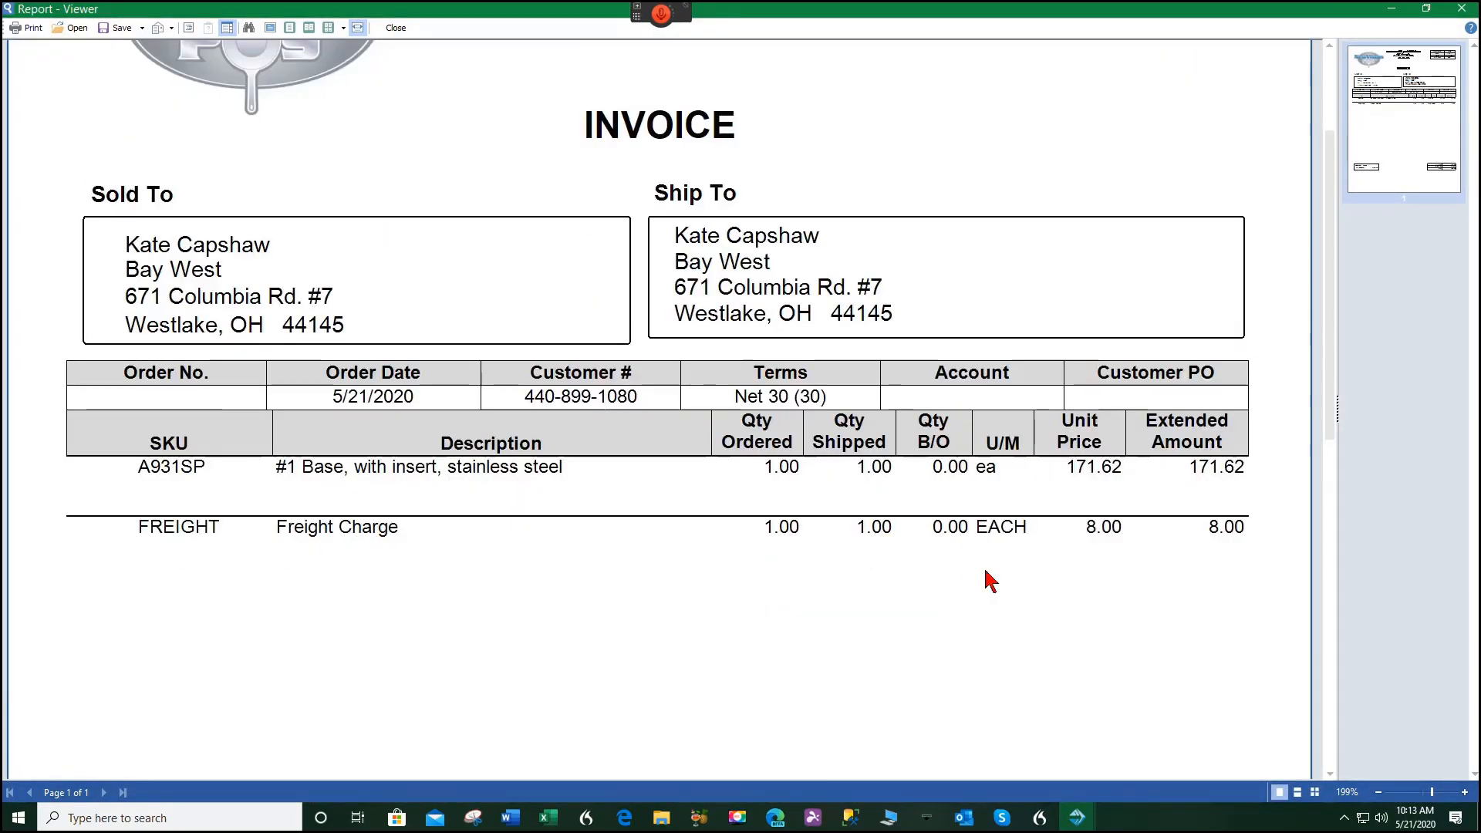
pyautogui.scroll(-3, 887, 563)
pyautogui.scroll(-5, 879, 596)
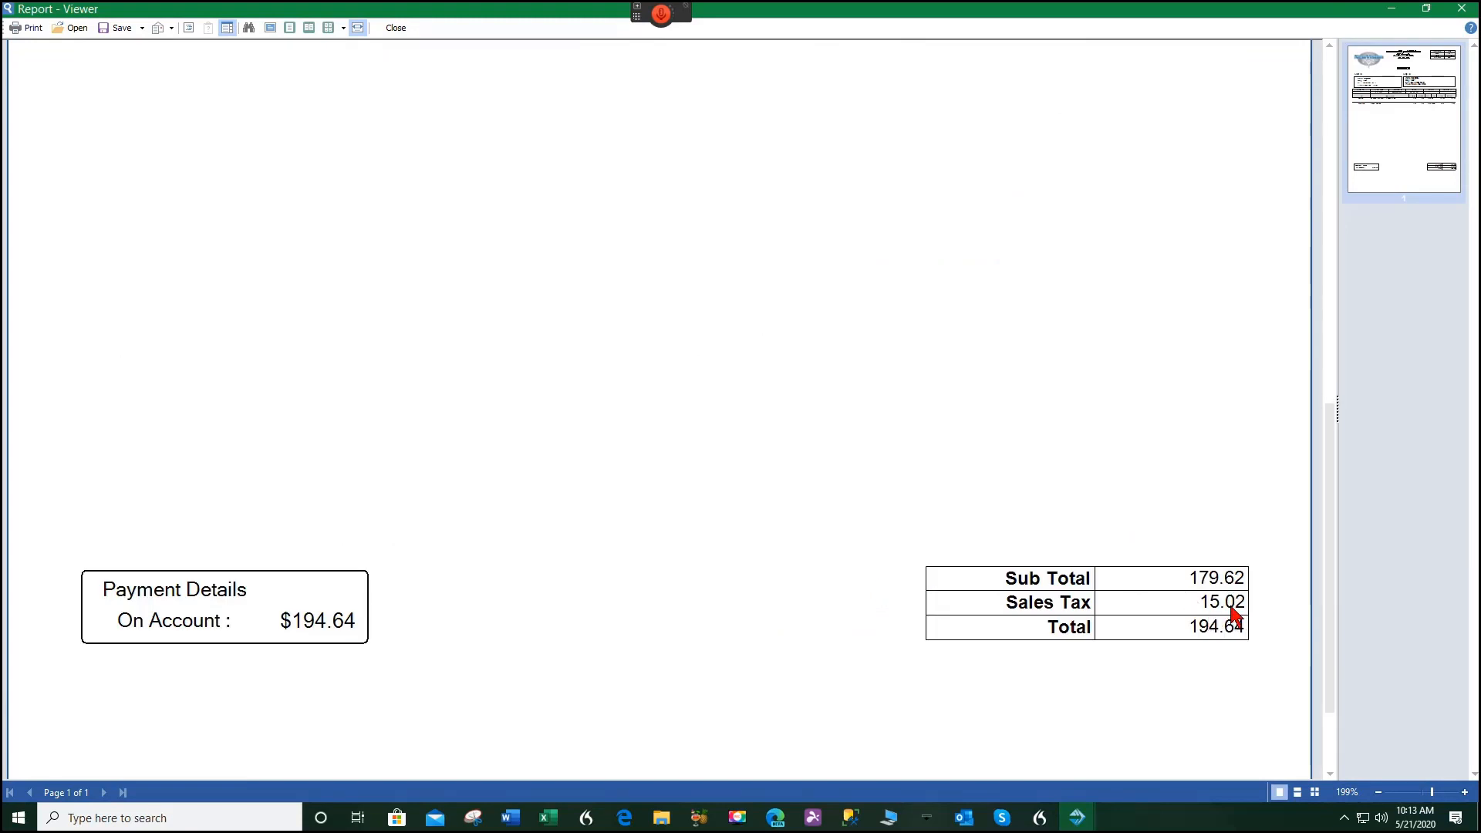
pyautogui.scroll(5, 990, 557)
pyautogui.scroll(5, 992, 557)
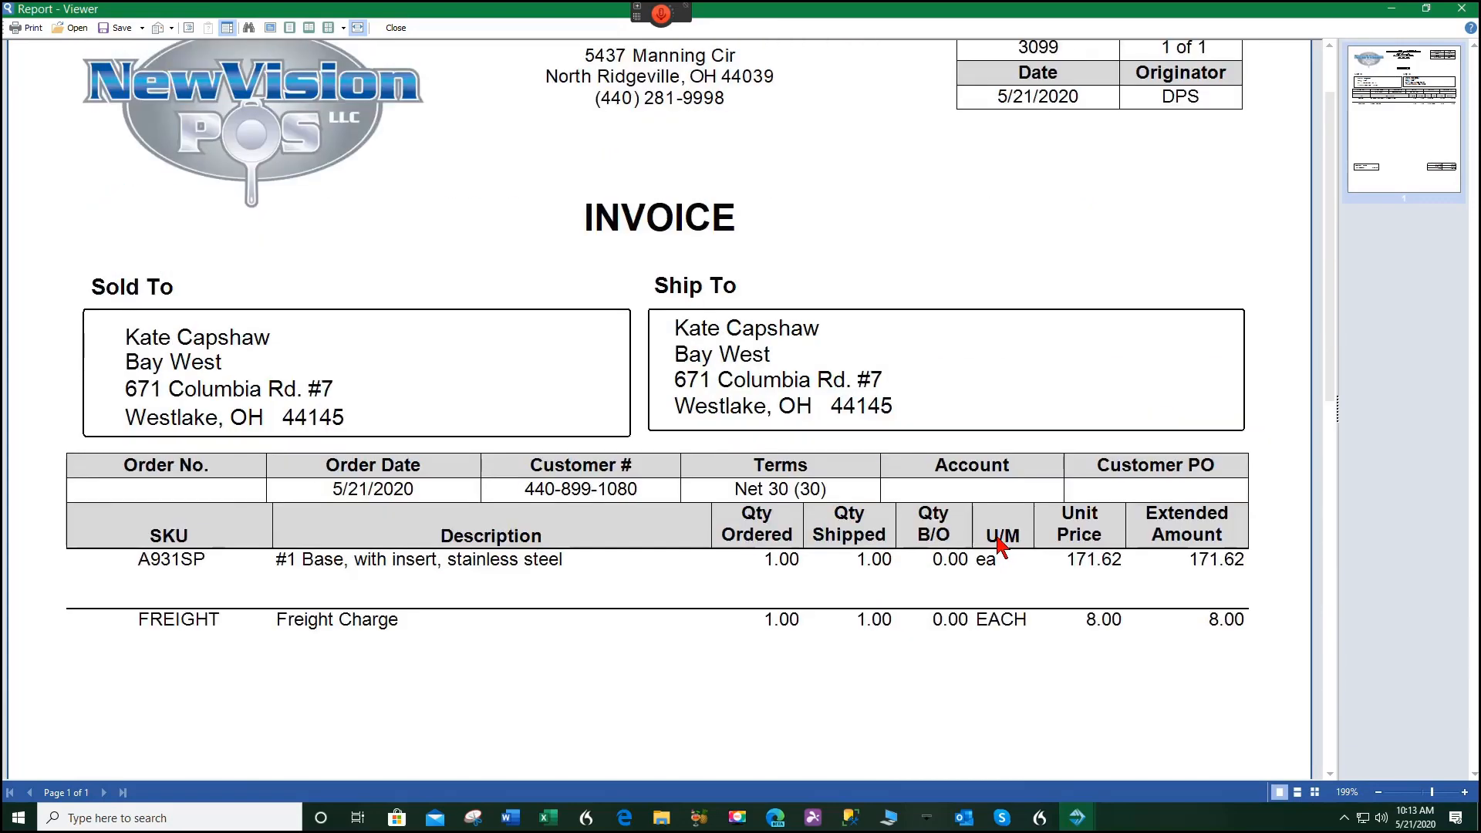
pyautogui.scroll(-10, 993, 557)
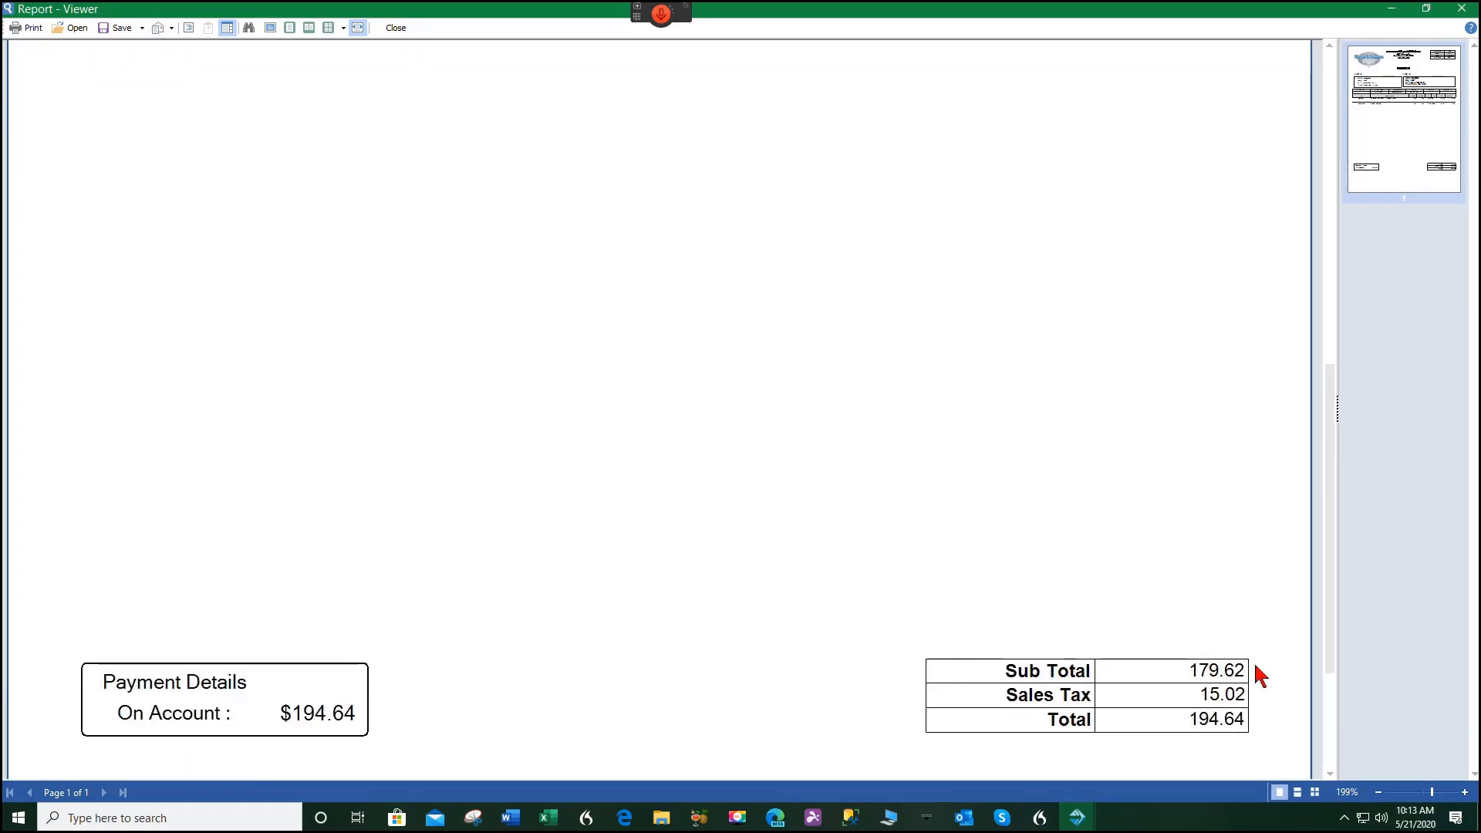
pyautogui.scroll(6, 729, 598)
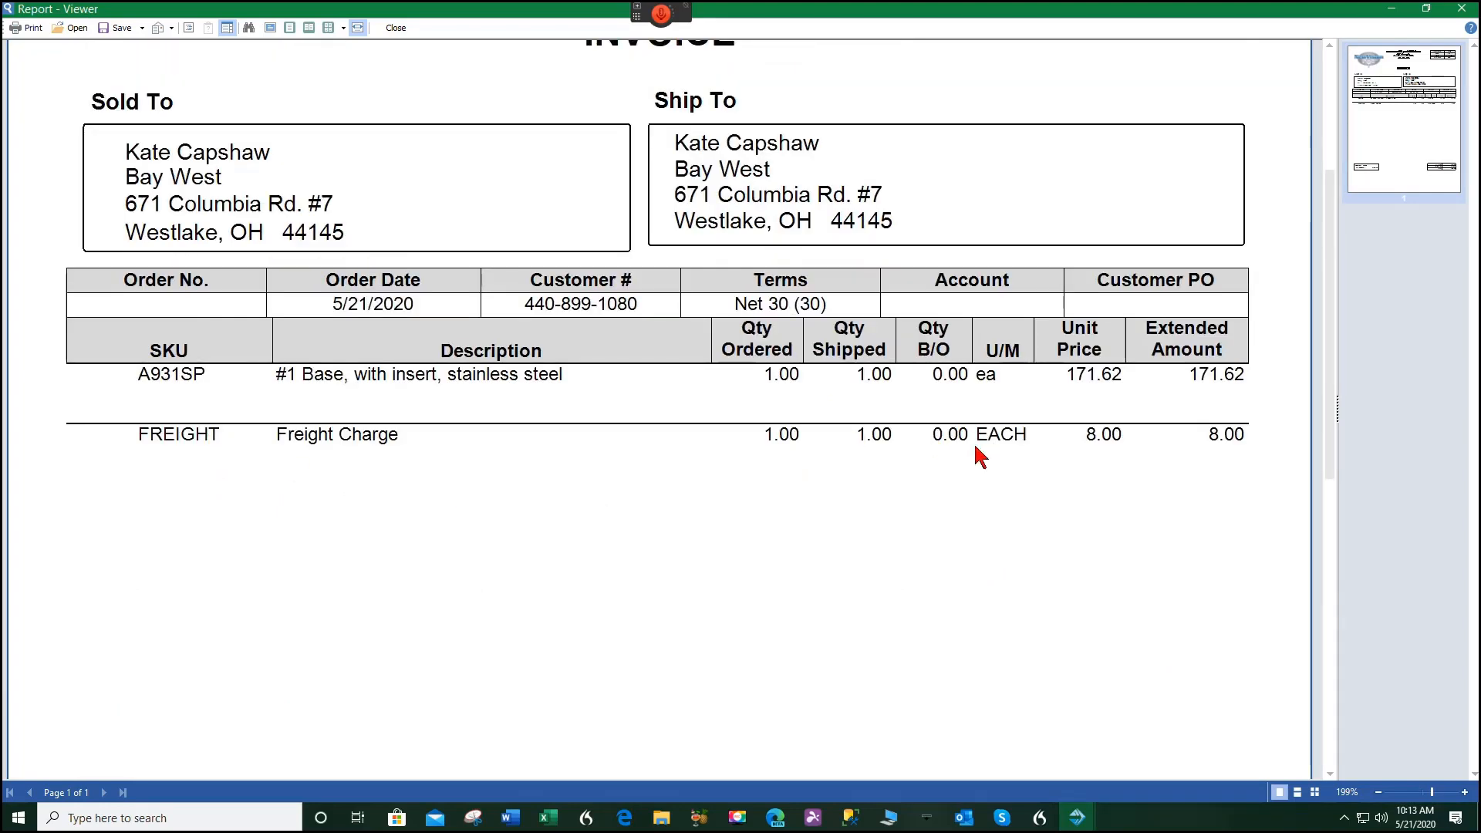
pyautogui.scroll(3, 1133, 432)
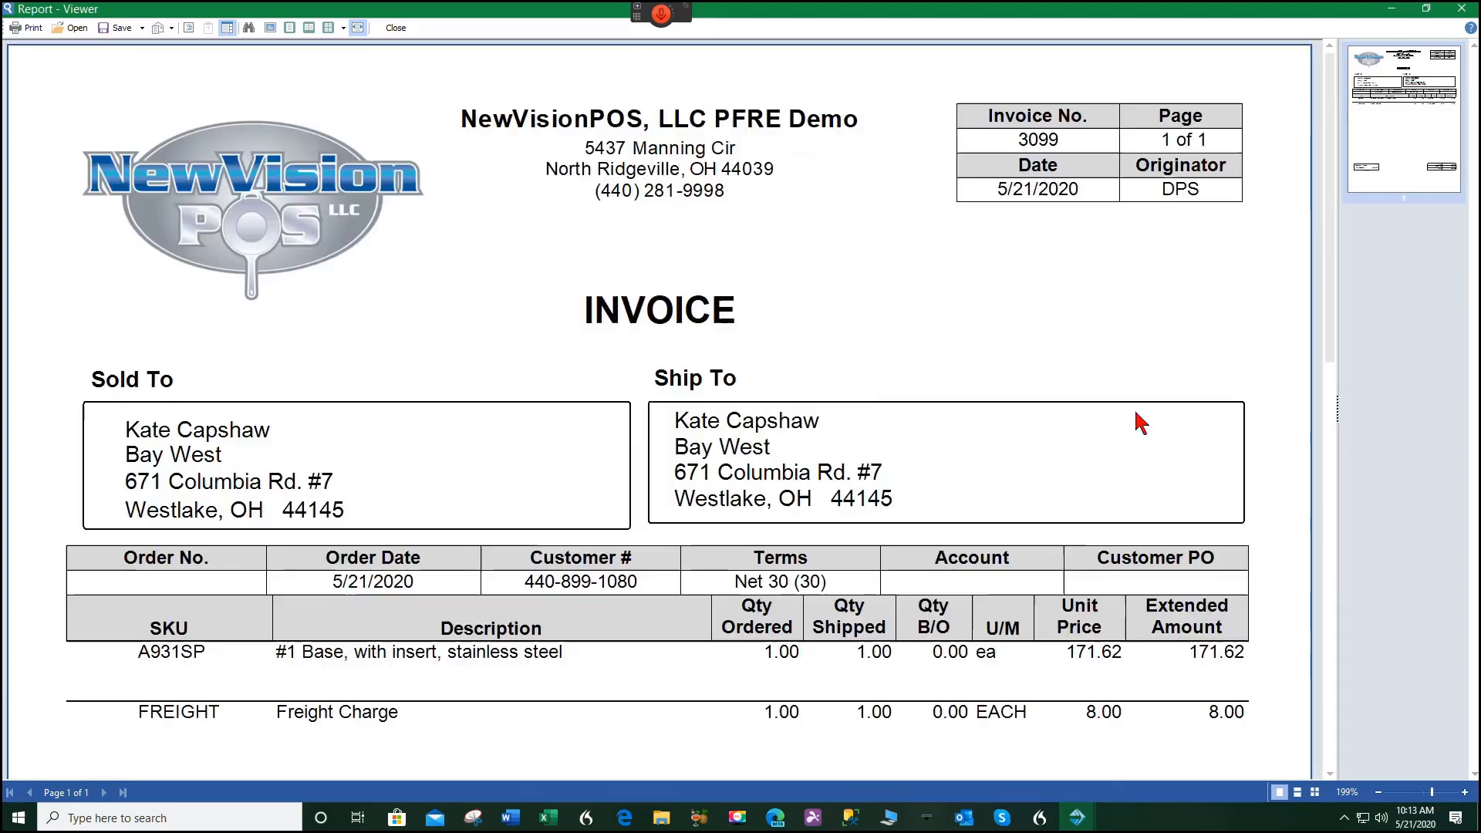
pyautogui.click(1462, 9)
pyautogui.click(893, 507)
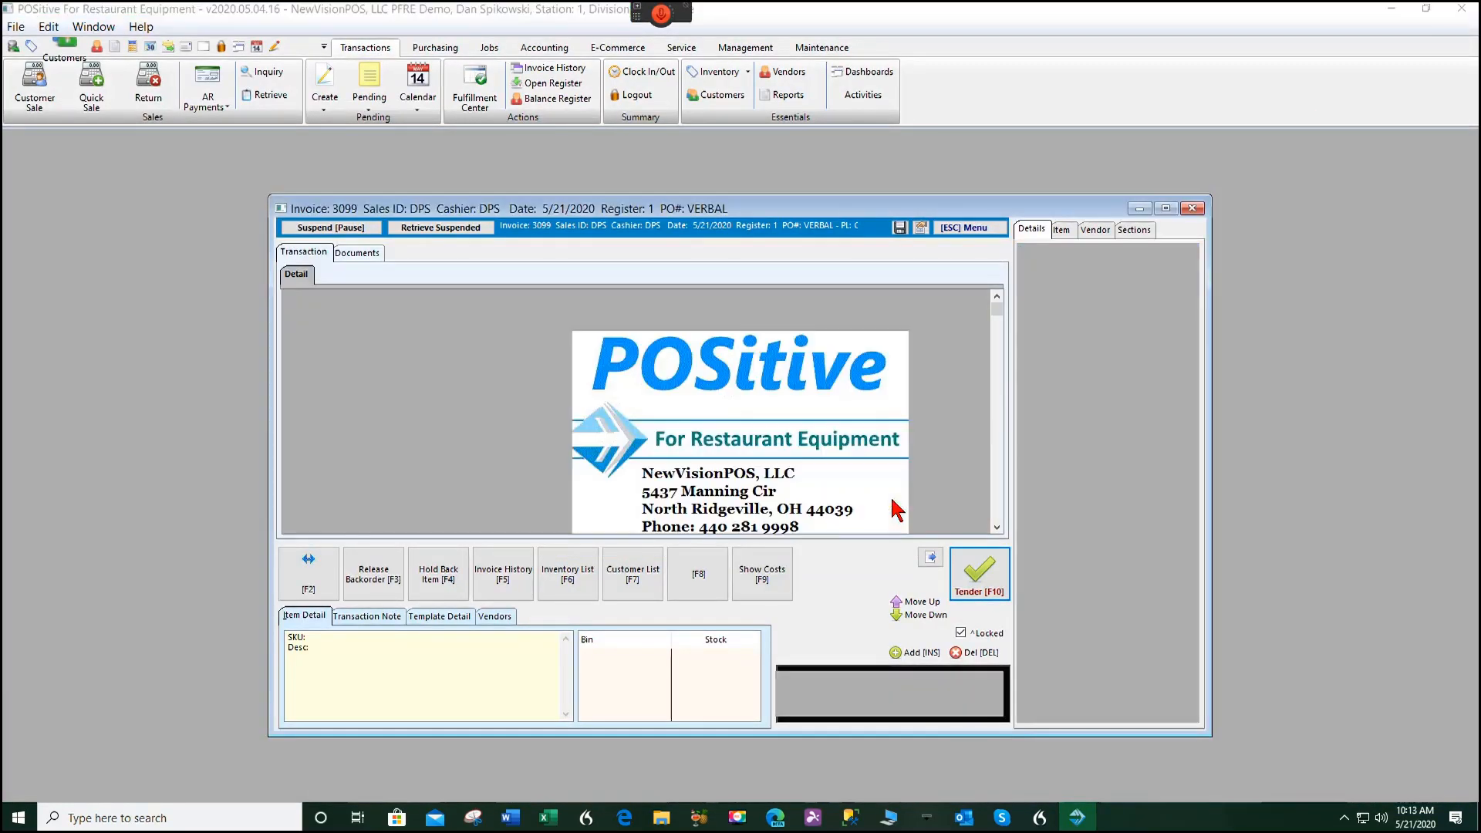
# In the invoice history, adjust the invoice cost of the FREIGHT line on invoice 3099 to 4.00 and turn on cost display.
pyautogui.click(573, 71)
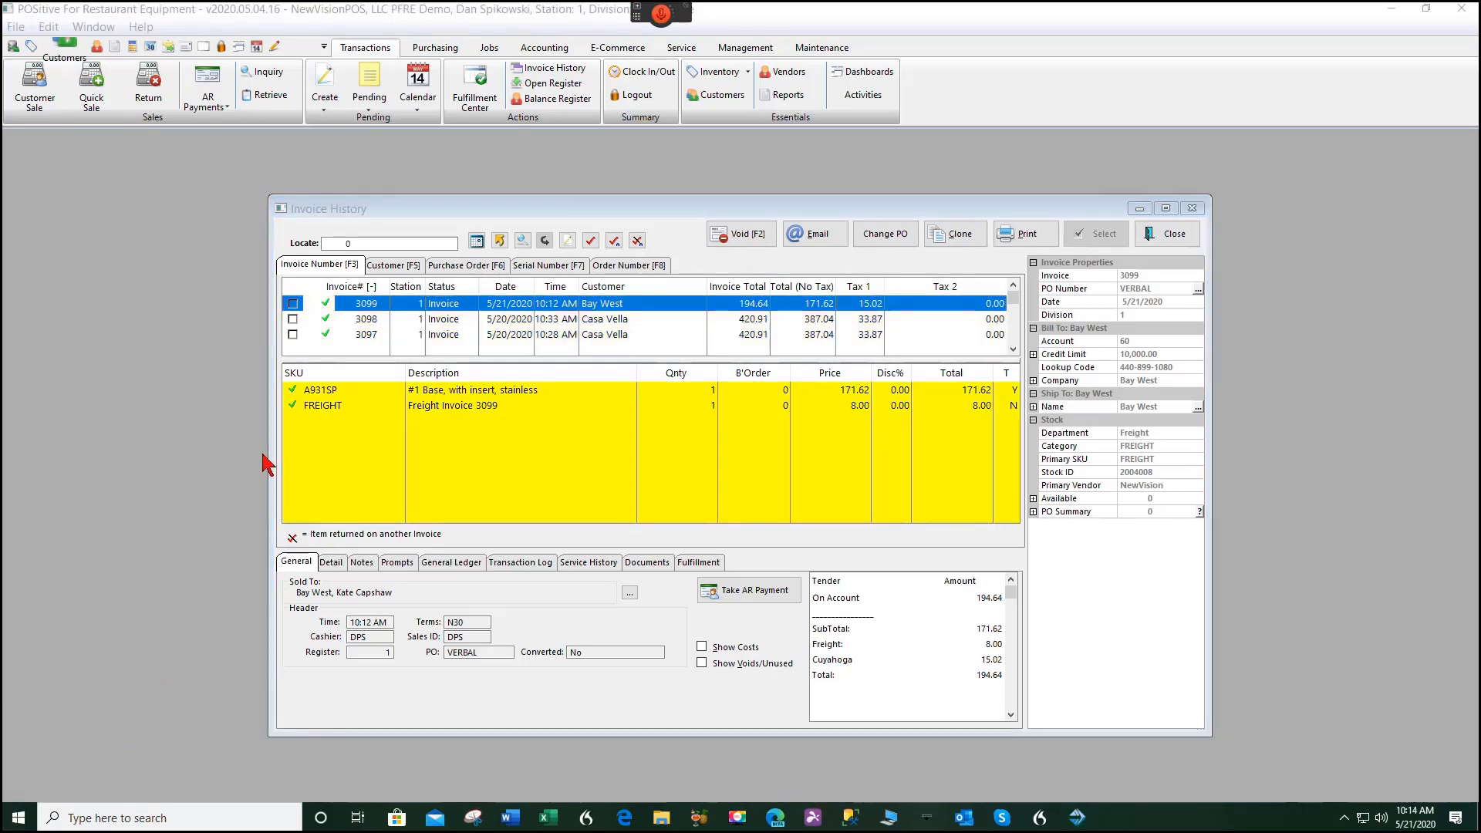
pyautogui.click(474, 411)
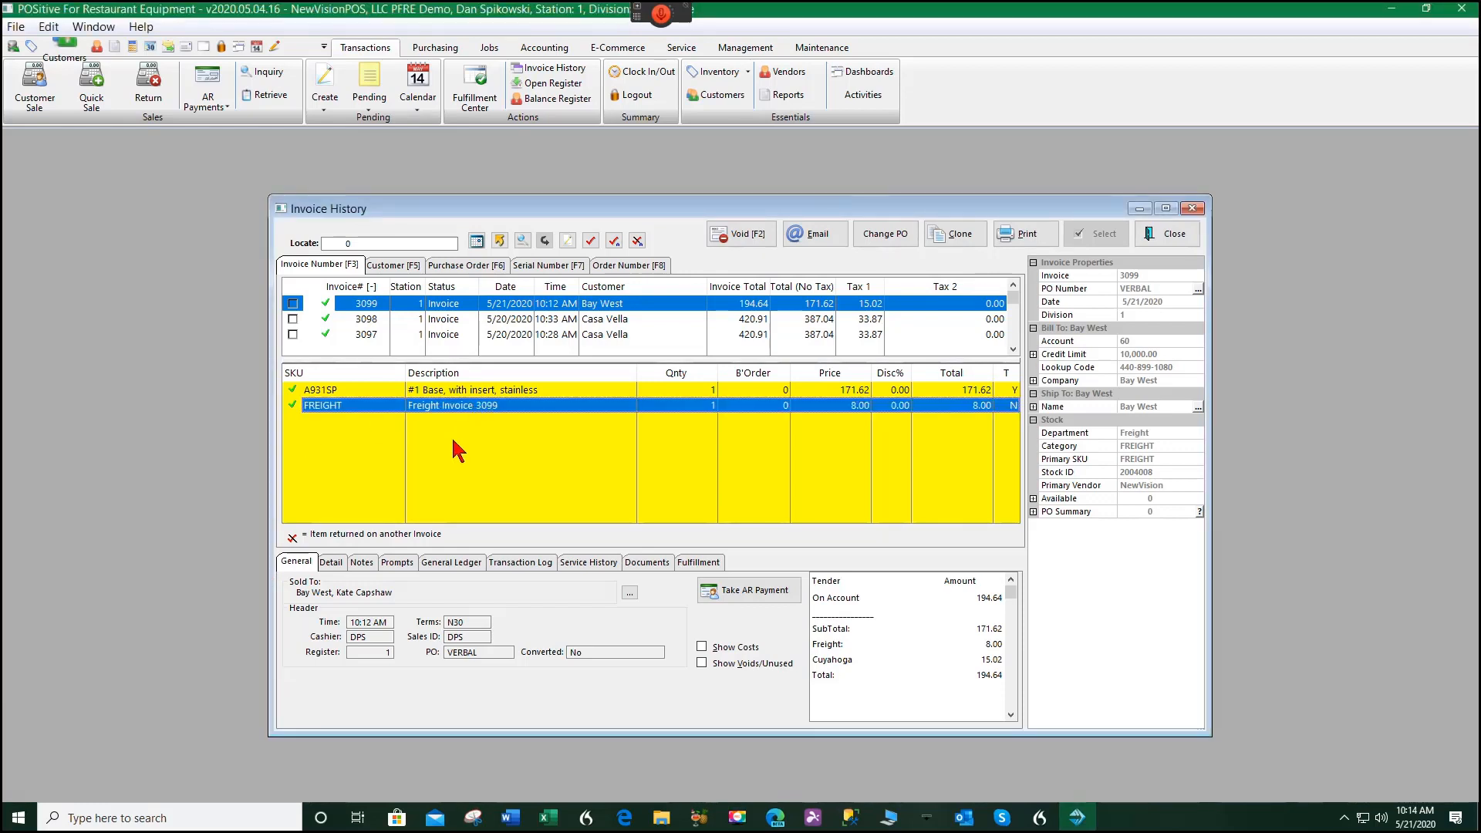
pyautogui.rightClick(511, 412)
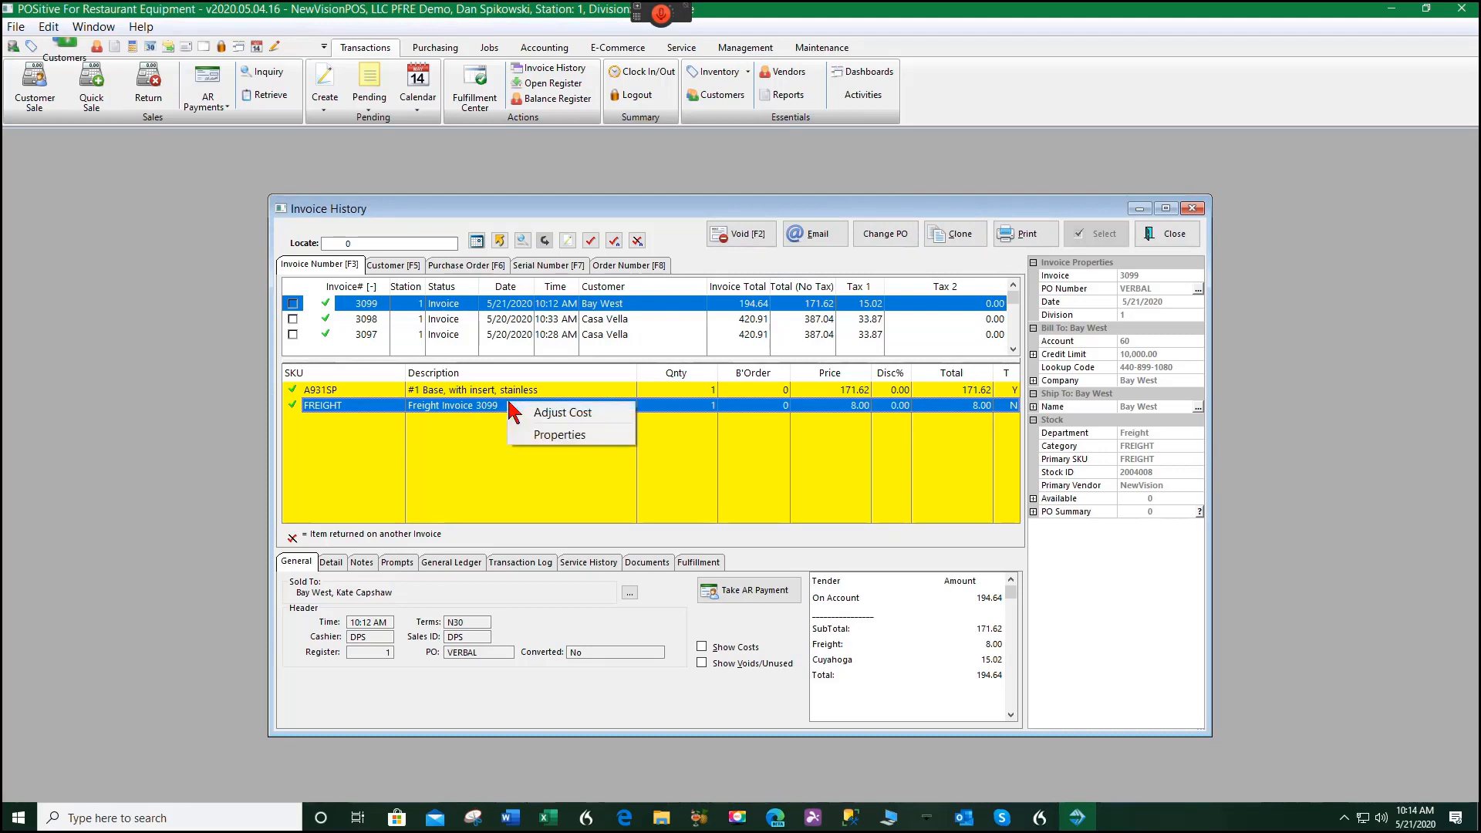
pyautogui.click(595, 413)
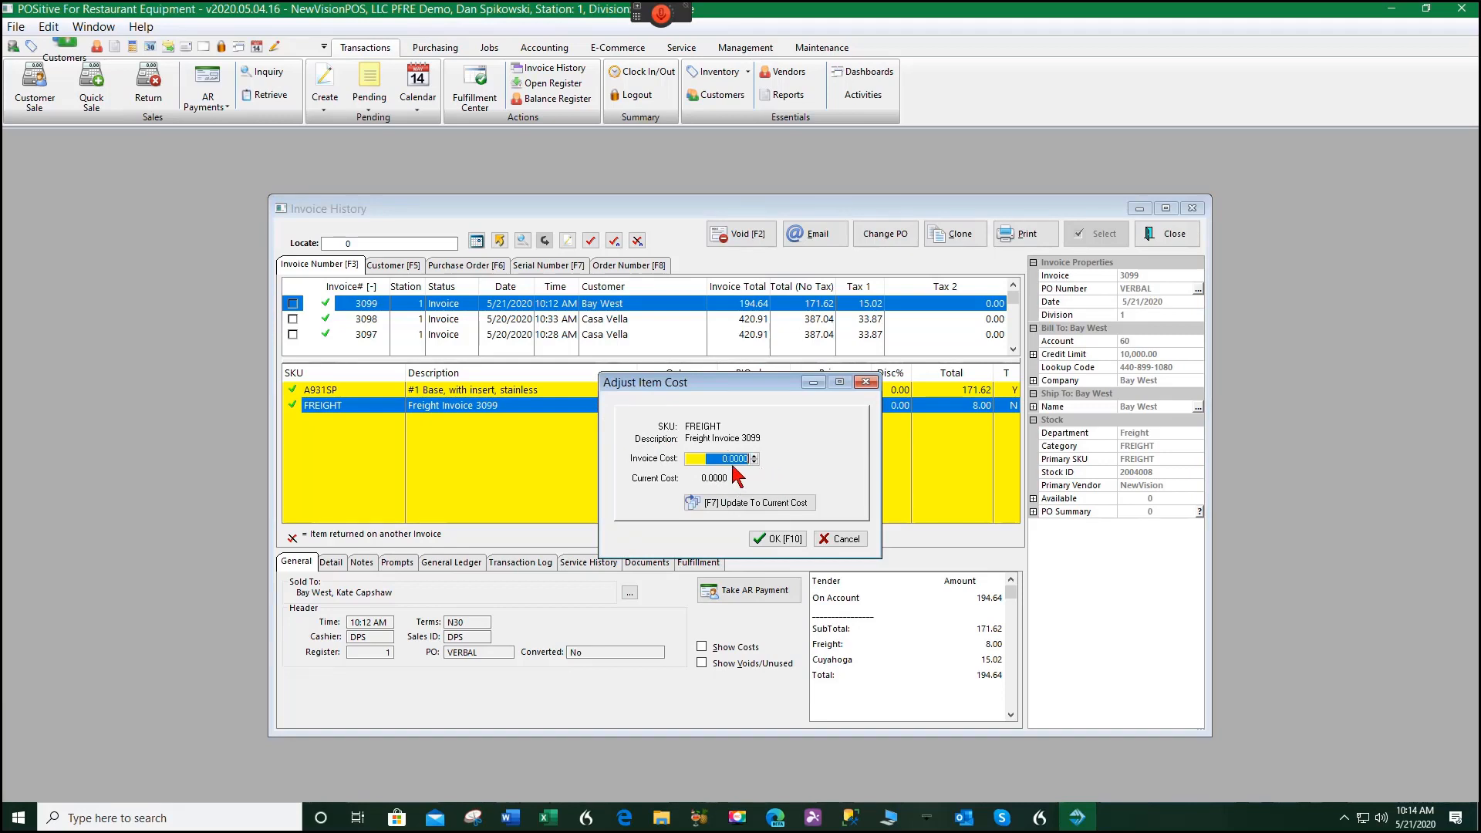
pyautogui.write('4')
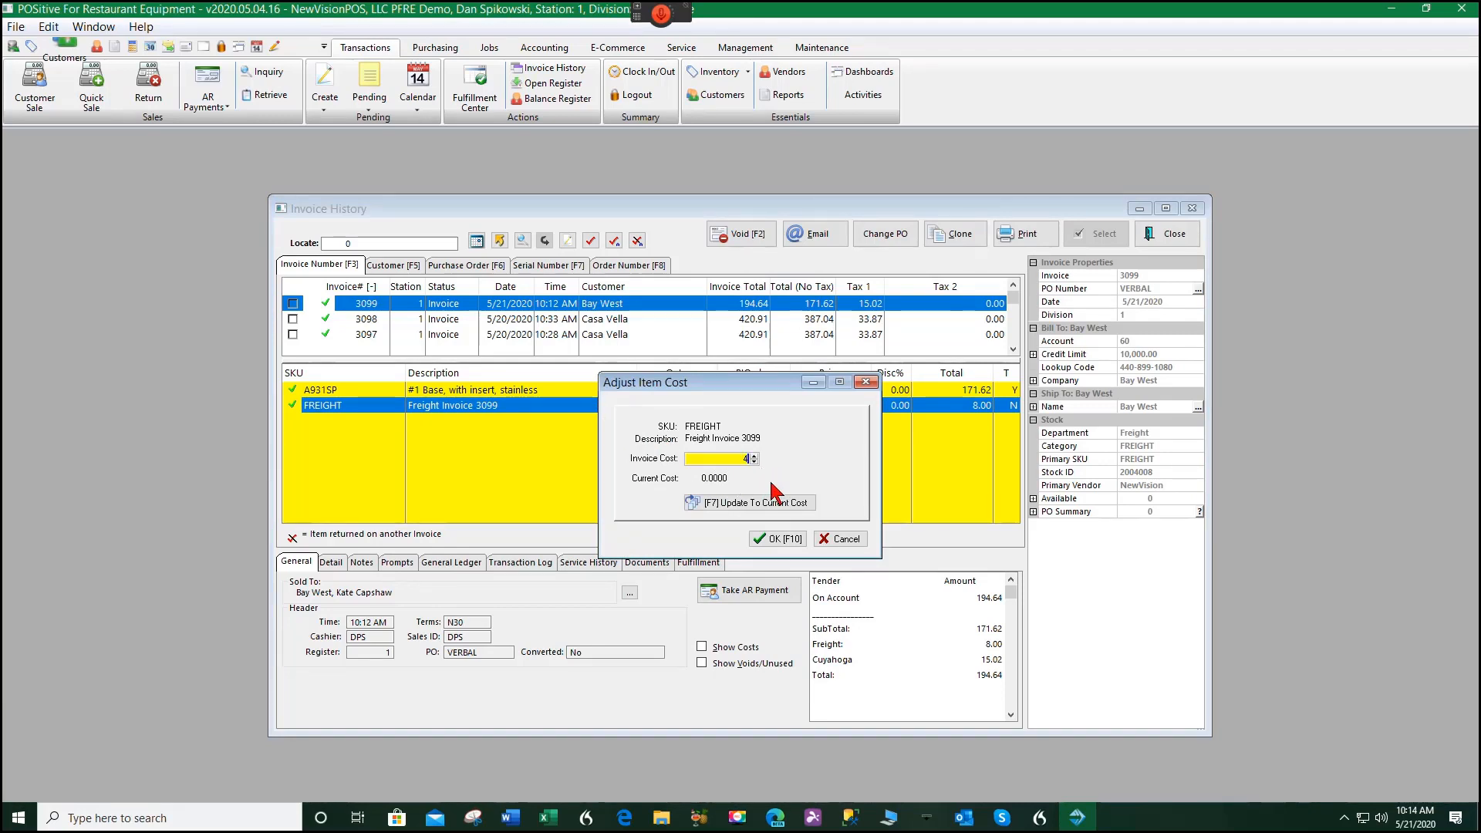
pyautogui.write('.00')
pyautogui.press('Tab')
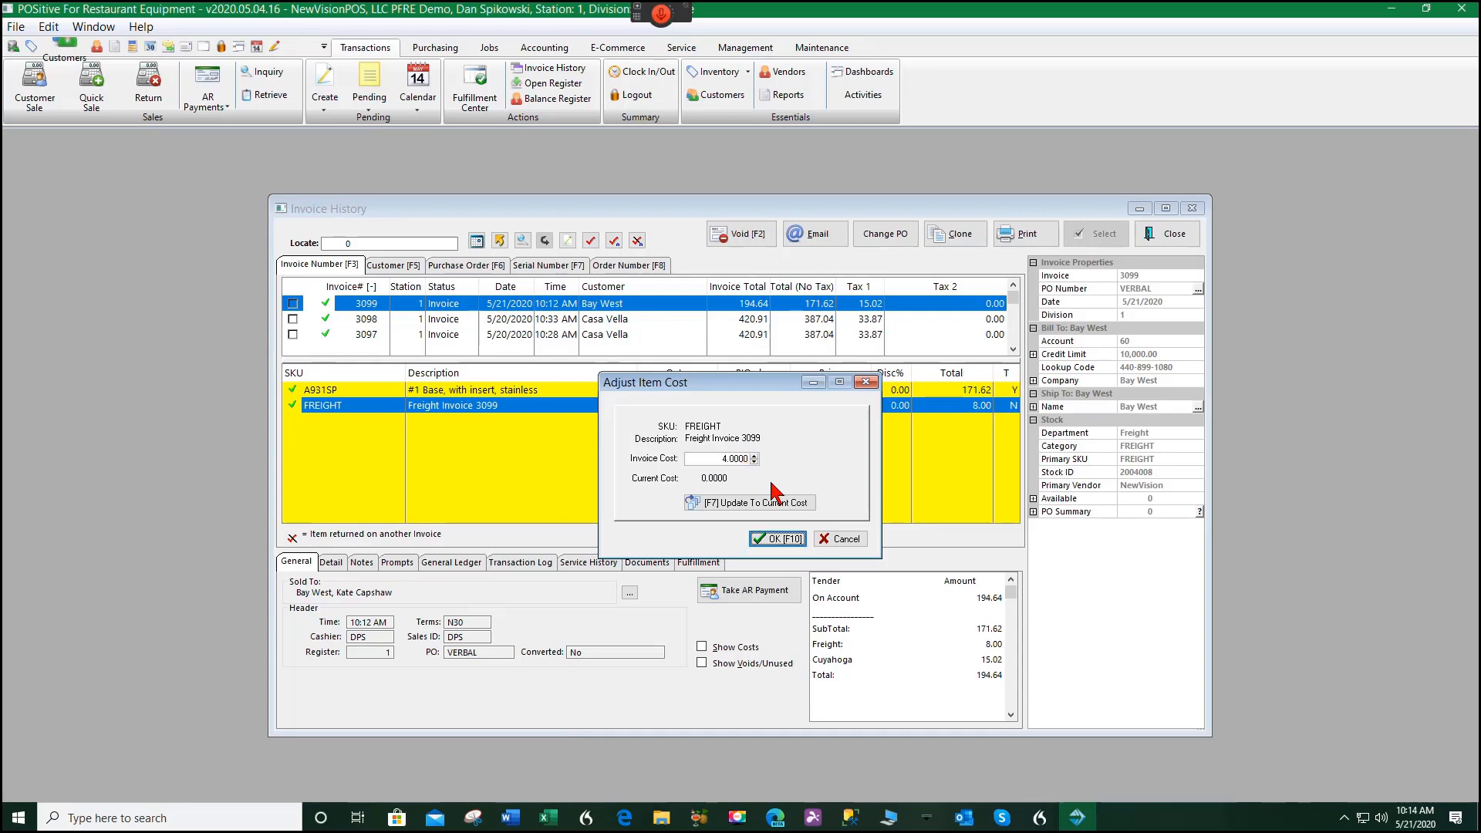
pyautogui.click(781, 539)
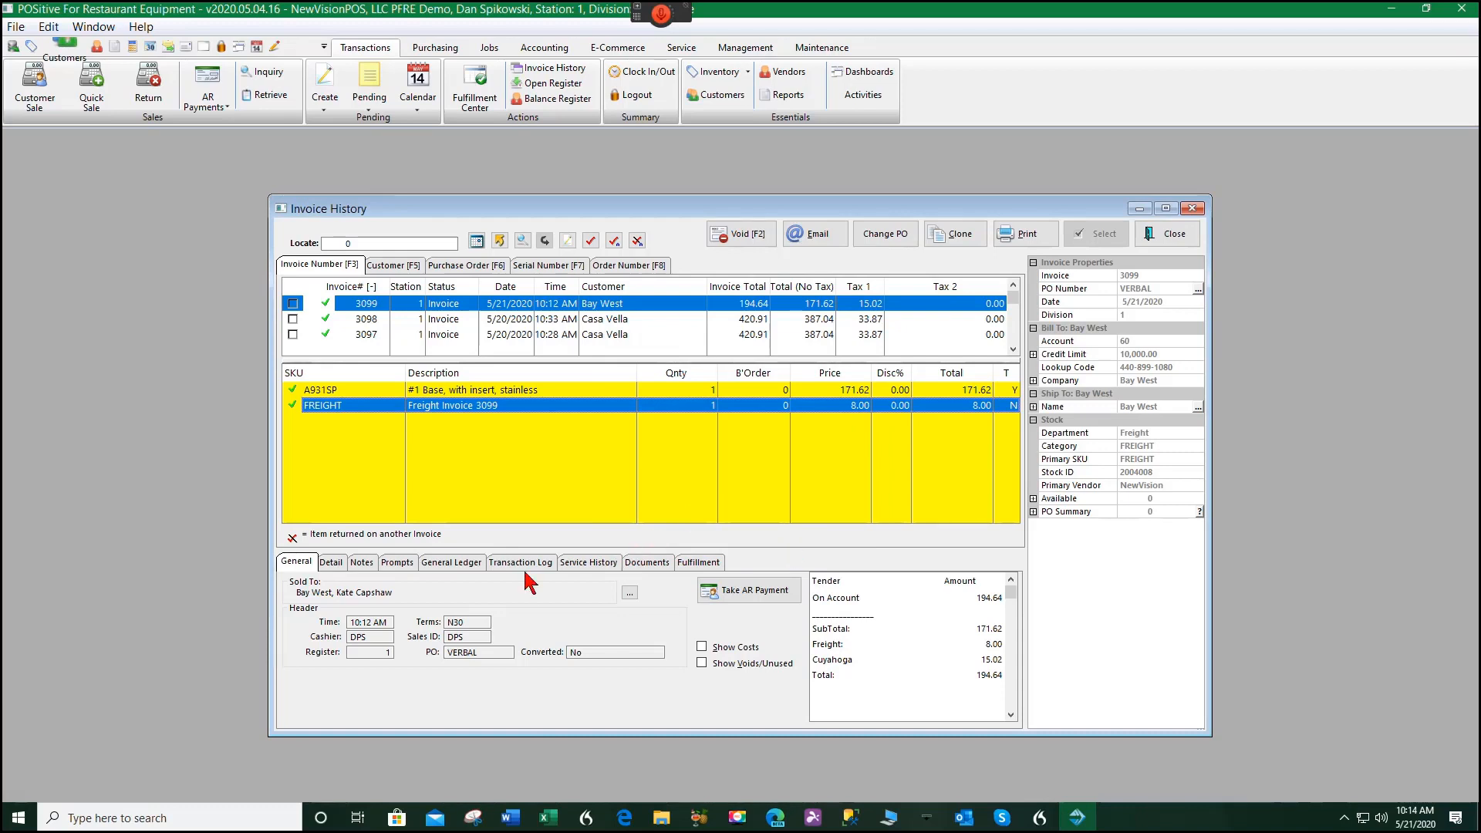
pyautogui.click(700, 646)
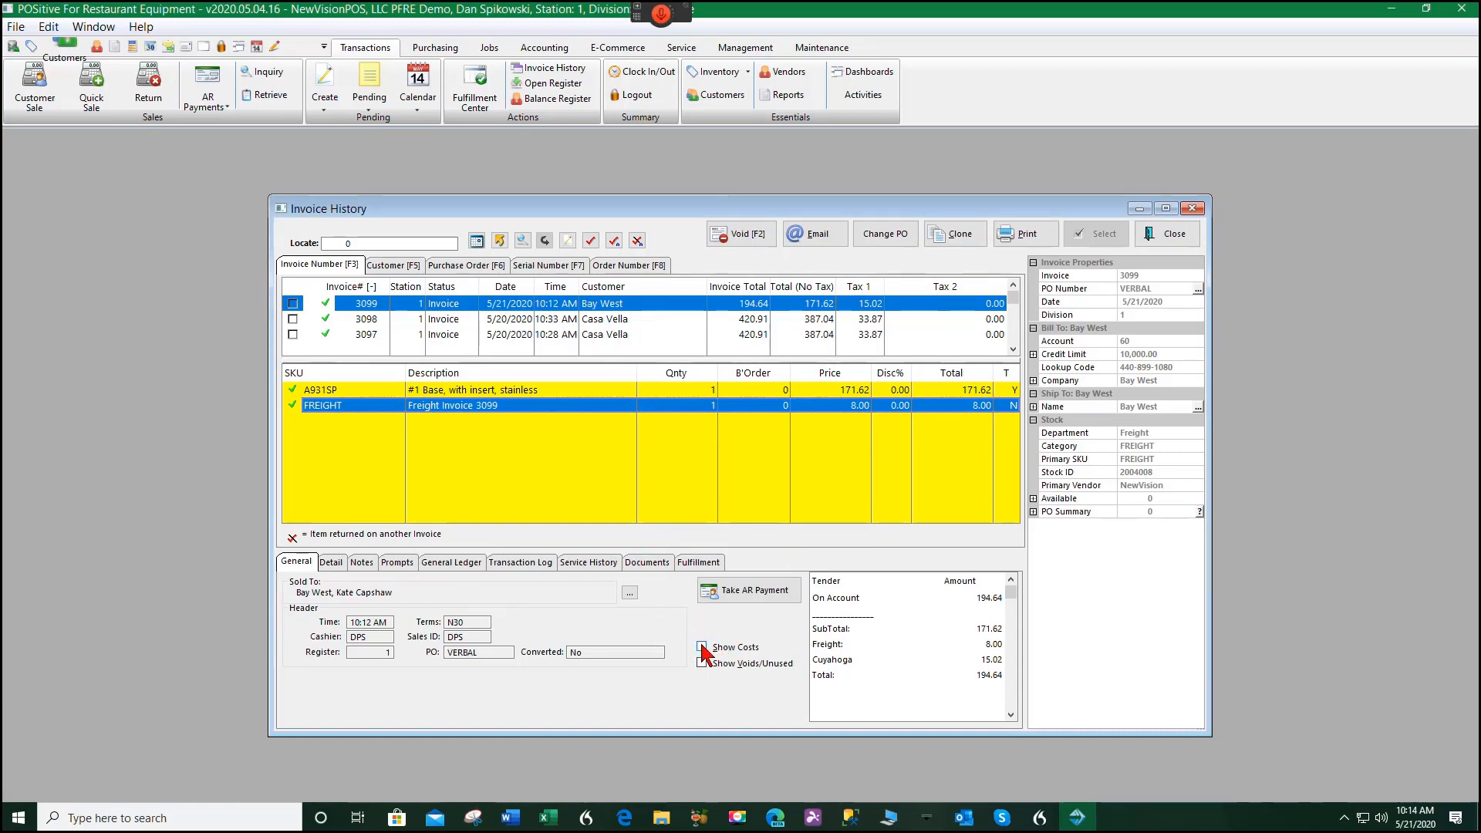